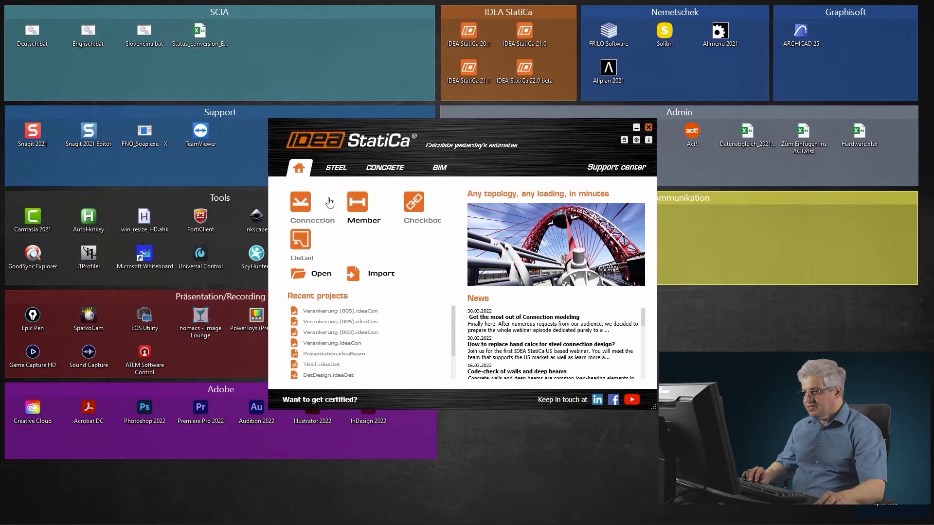
Create a new blank Connection project, CON1, from the general-class axes template
left_click(317, 211)
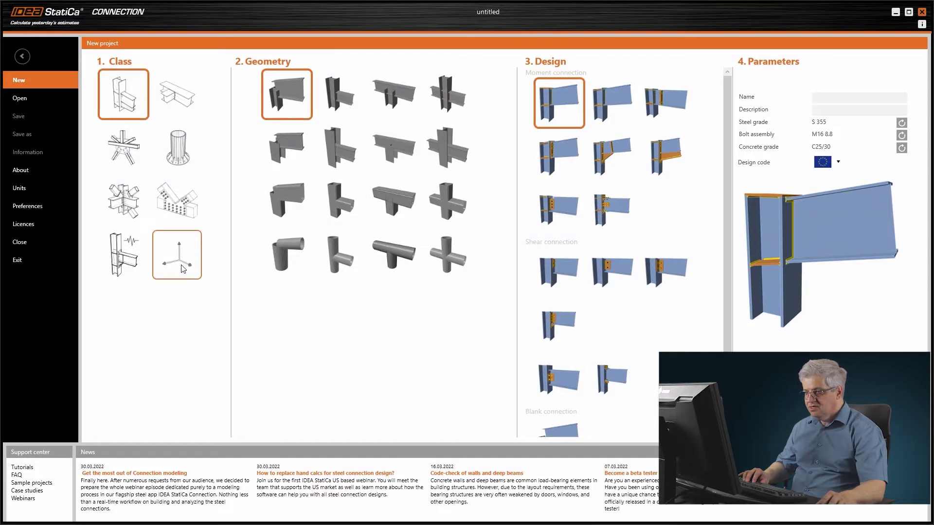
left_click(184, 268)
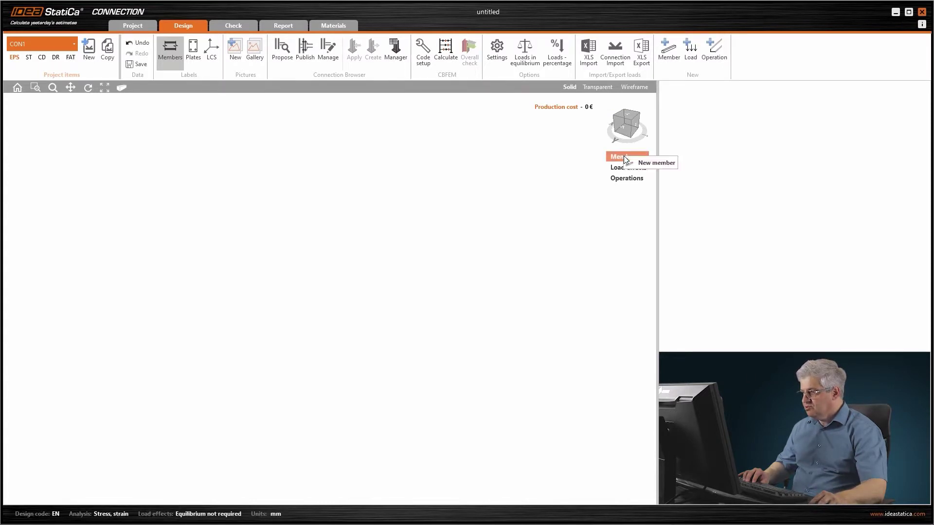
Add member M1 with an RO457X25 circular hollow cross-section from the RO series
left_click(635, 164)
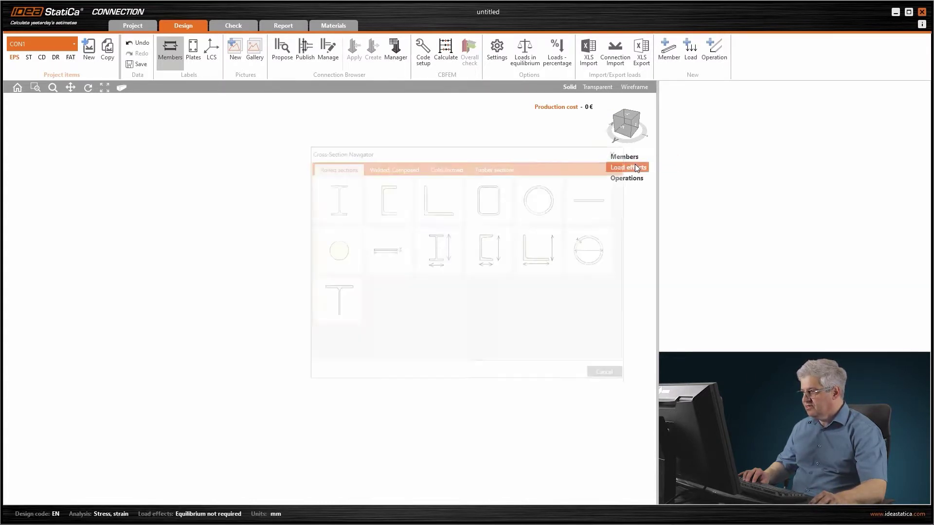
left_click(535, 204)
left_click(378, 191)
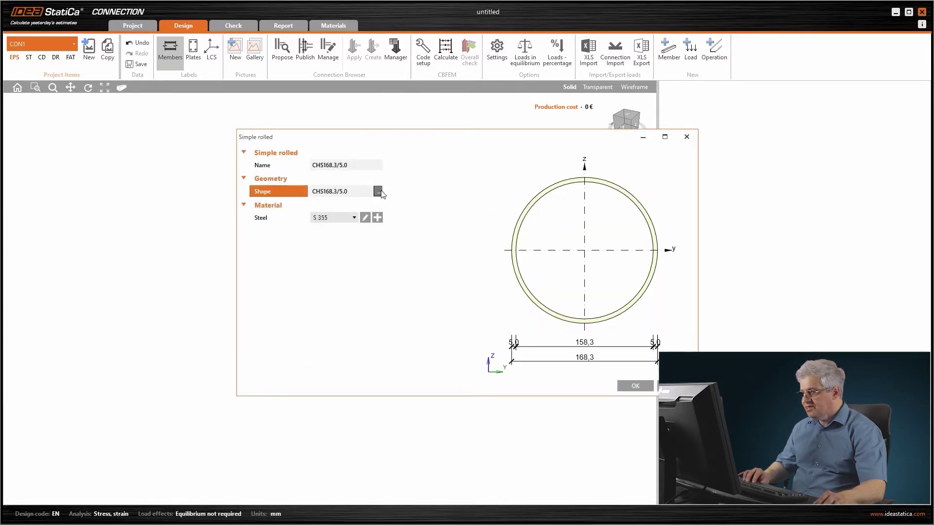
left_click(392, 153)
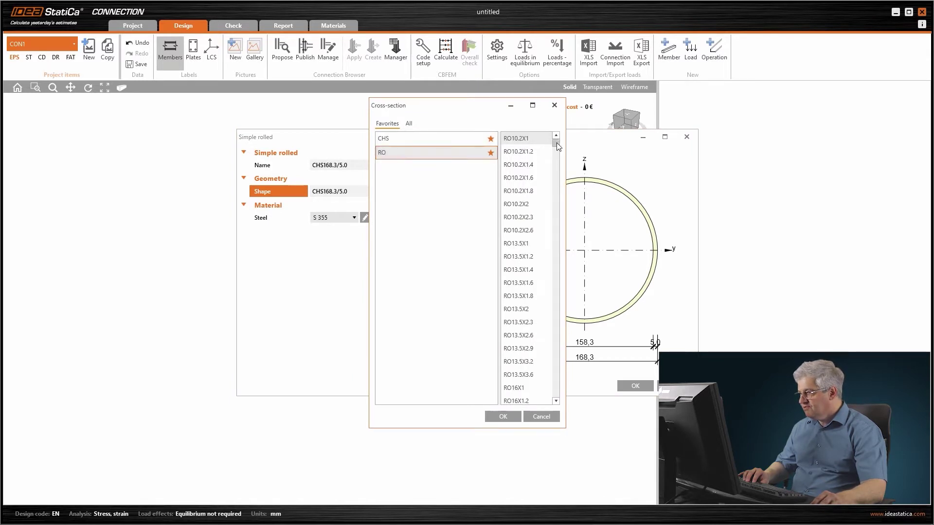
left_click_drag(556, 142, 556, 347)
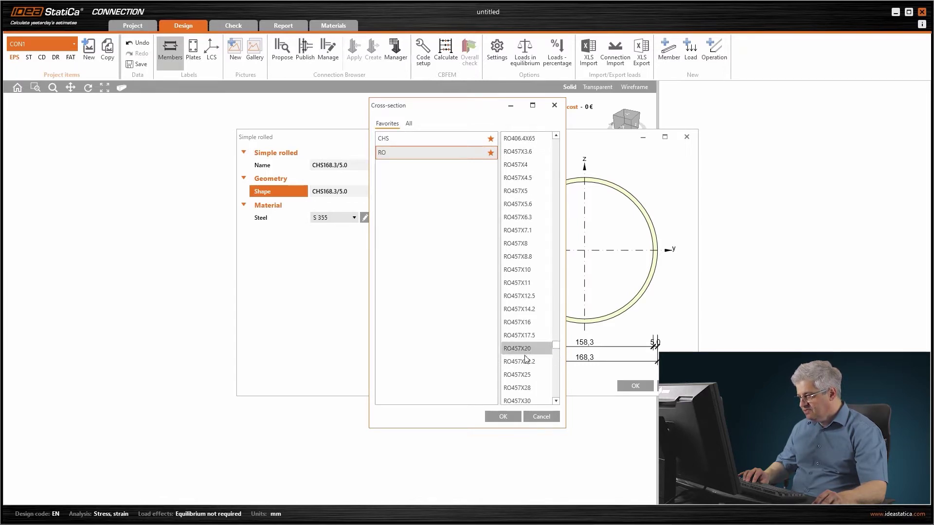
left_click(508, 419)
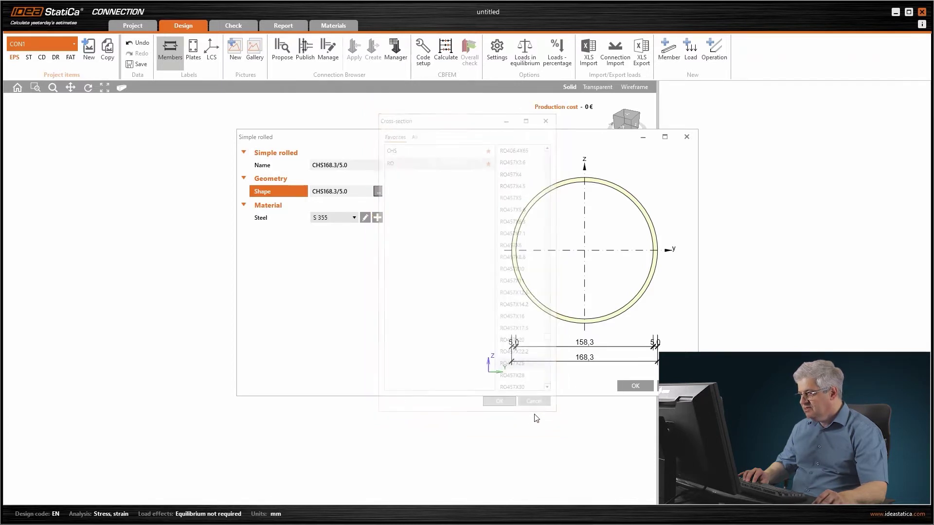
left_click(635, 386)
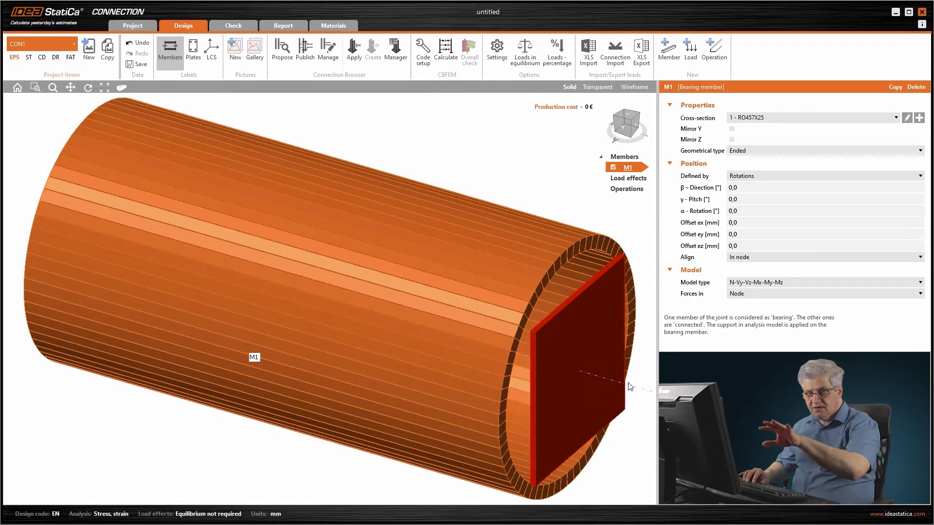
Duplicate member M1 to create member M2 and check its inherited cross-section
right_click(626, 165)
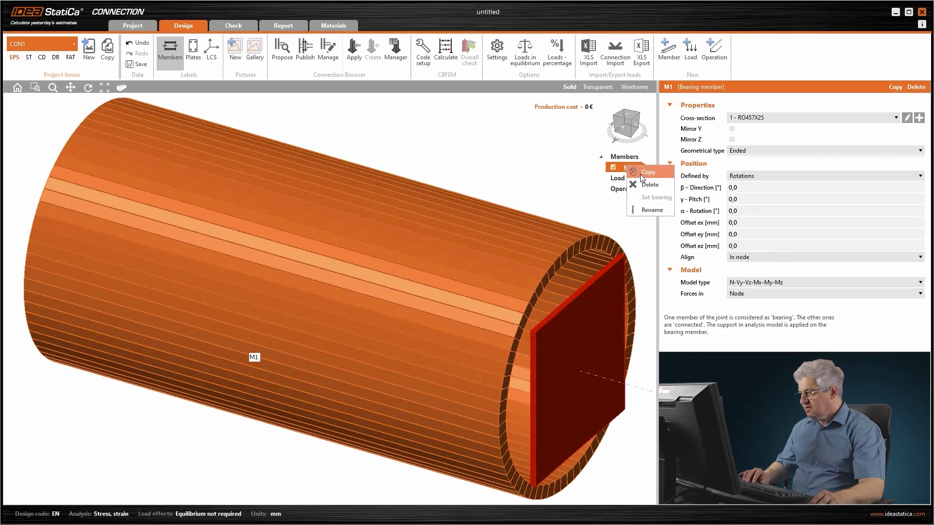
left_click(648, 173)
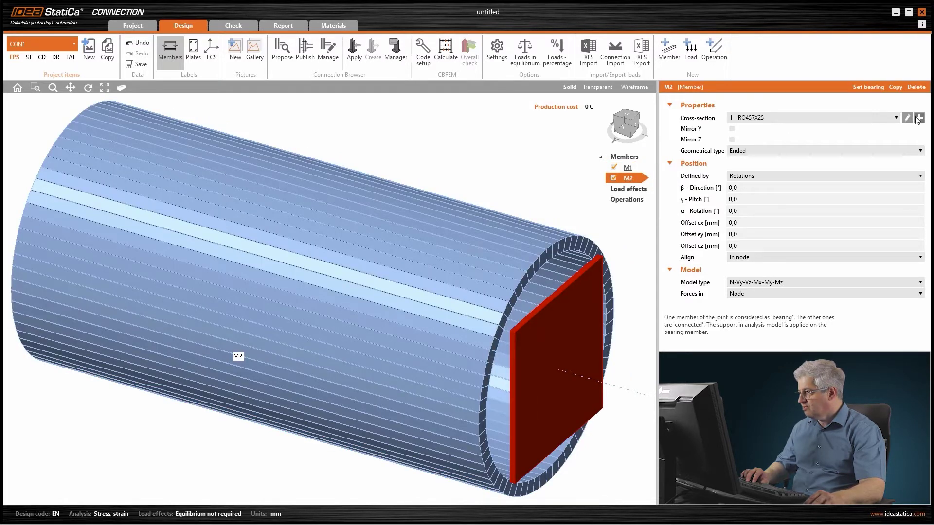
left_click(907, 118)
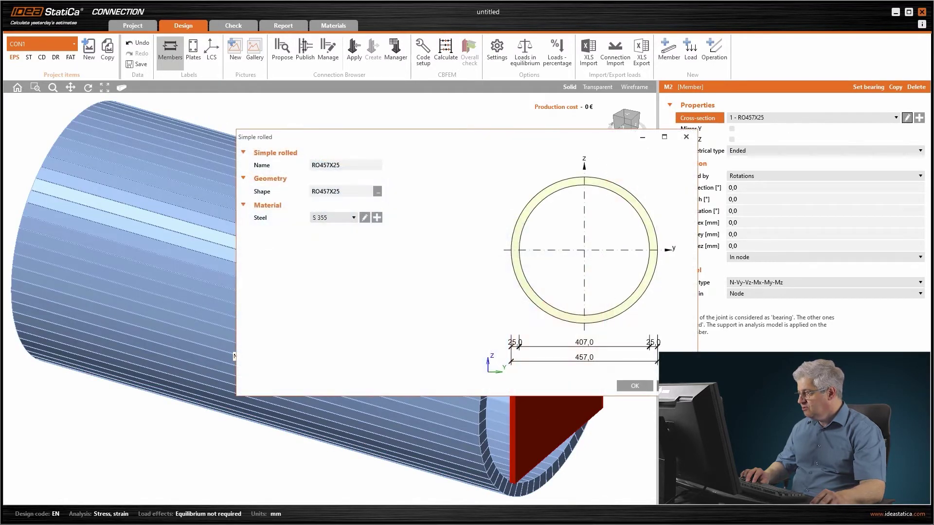
key("Return")
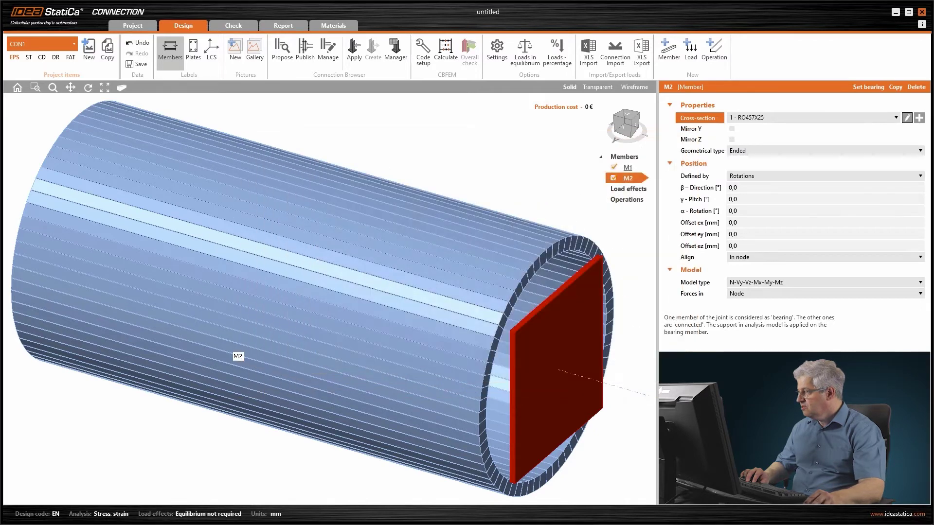
Give M2 a new RO127X5 circular tube cross-section
left_click(919, 118)
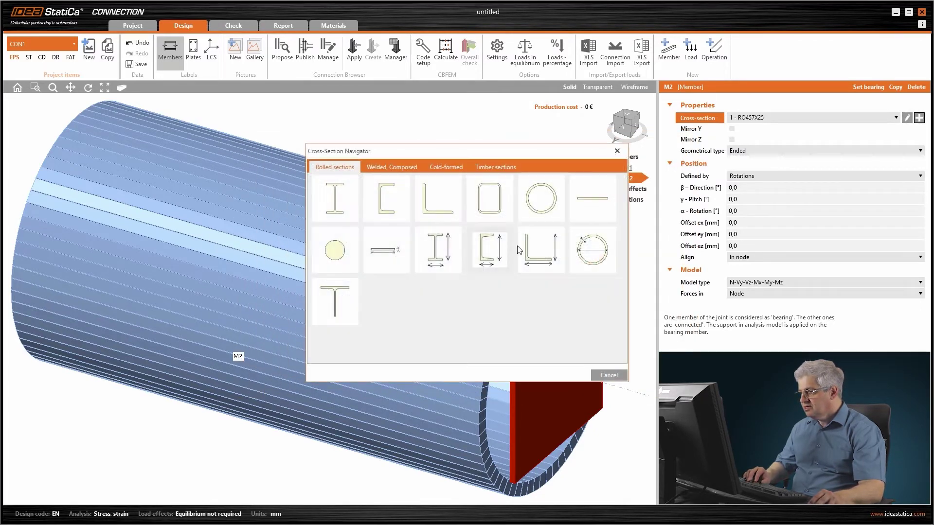
left_click(540, 199)
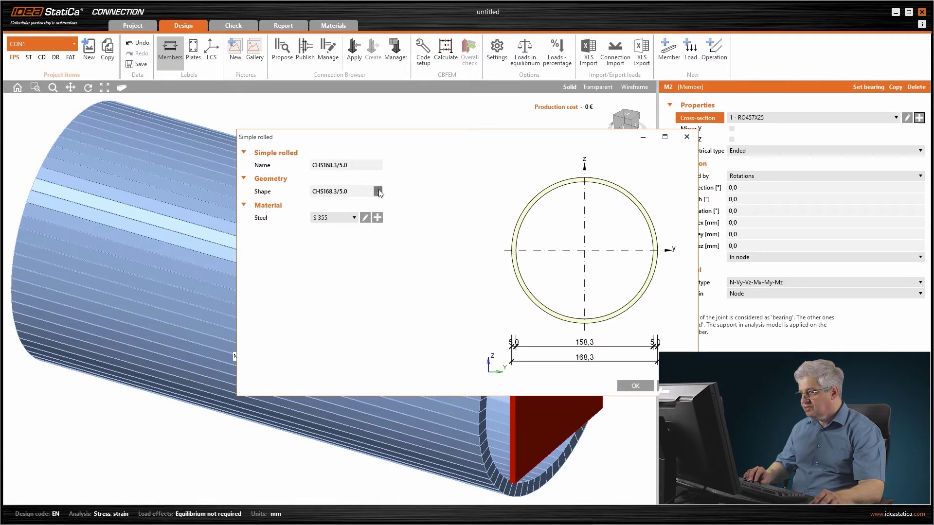
left_click(378, 191)
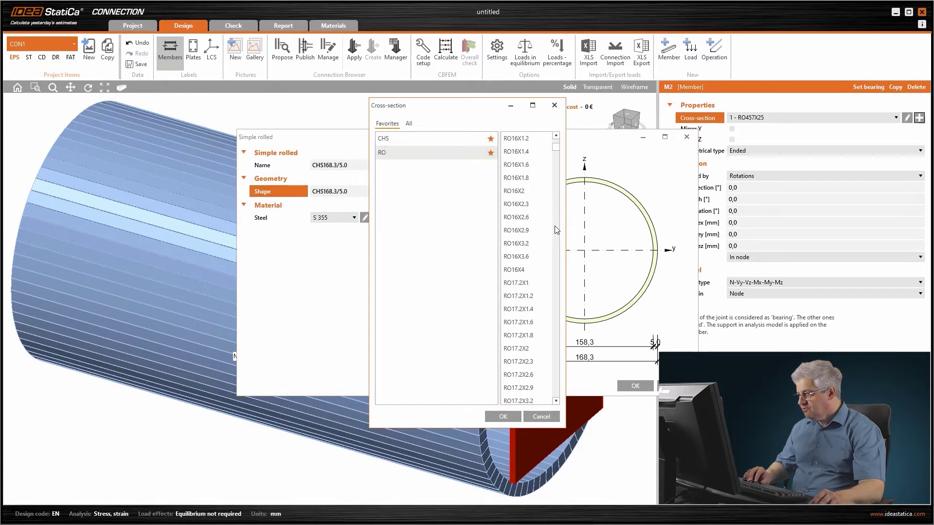
scroll(556, 205, "down", 10)
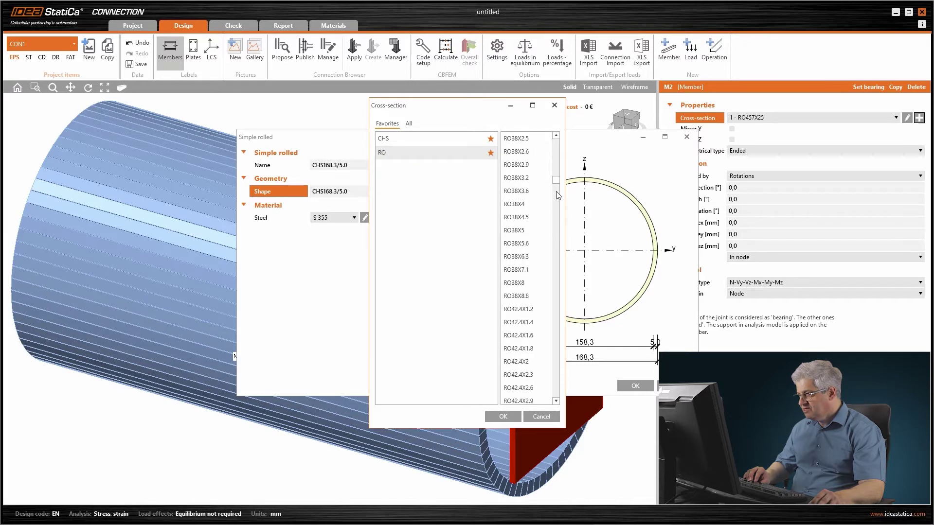
scroll(556, 192, "down", 20)
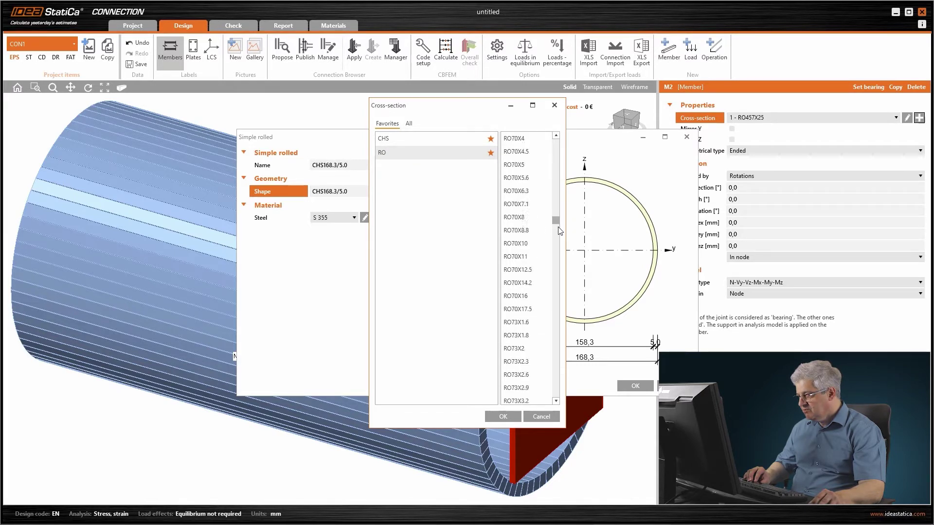
scroll(558, 236, "down", 20)
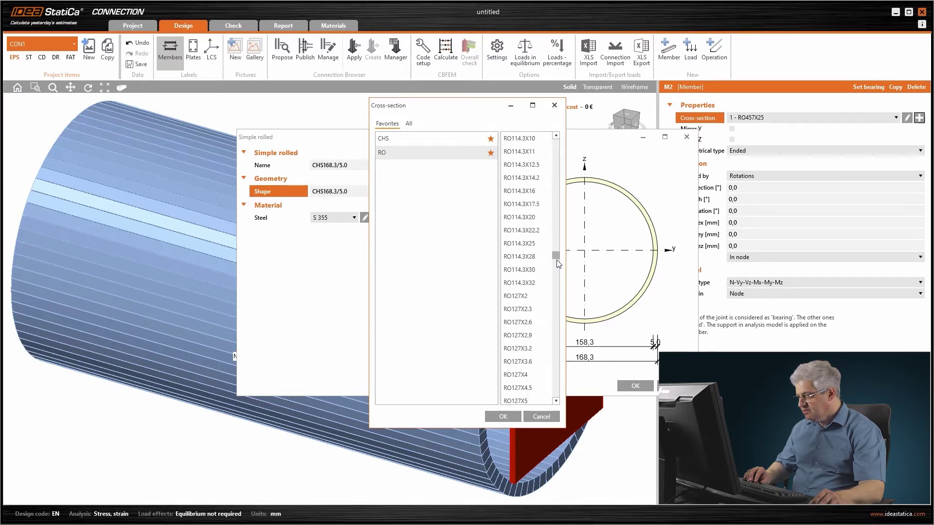
scroll(556, 261, "down", 1)
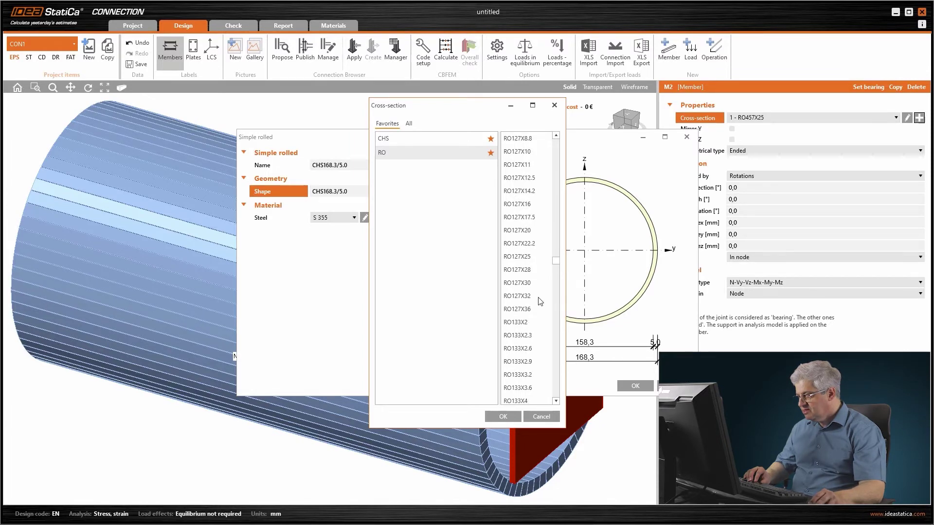
scroll(530, 154, "up", 2)
left_click(530, 159)
left_click(504, 415)
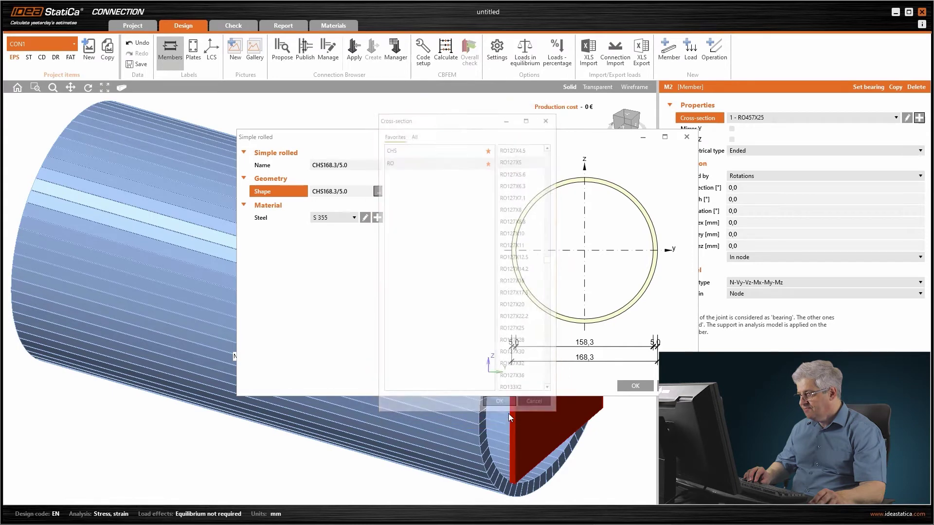
left_click(632, 387)
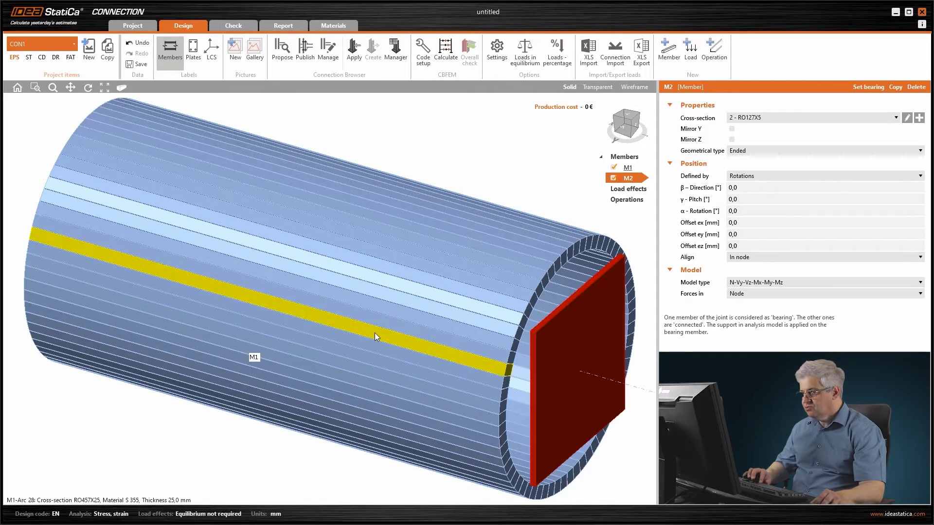
Show the members' local coordinate axes and frame the tube in the 3D view
mouse_move(365, 333)
right_mouse_down()
mouse_move(527, 360)
mouse_move(467, 360)
mouse_move(355, 332)
right_mouse_up()
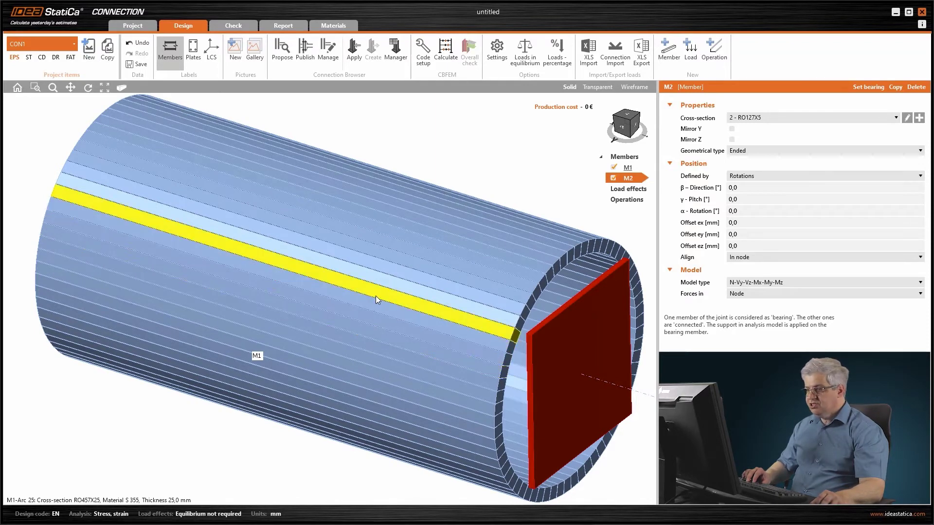
scroll(376, 296, "down", 2)
scroll(375, 297, "down", 2)
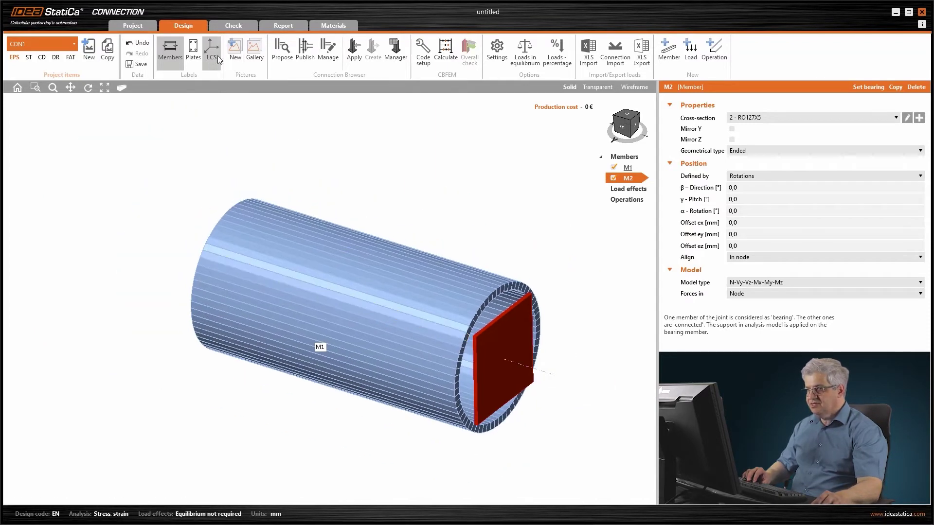
left_click(215, 56)
middle_click_drag(336, 291, 310, 270)
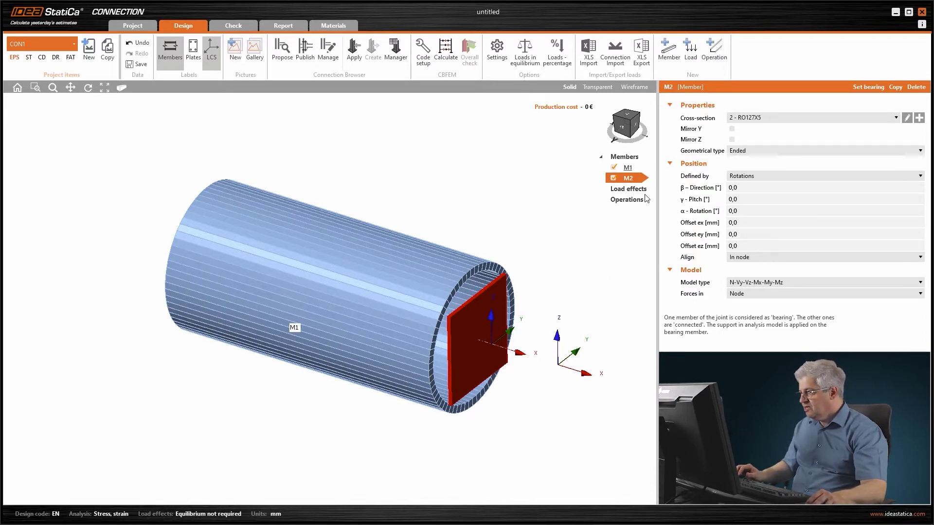
With M2 hidden, set member M1's pitch to -90°
left_click(614, 179)
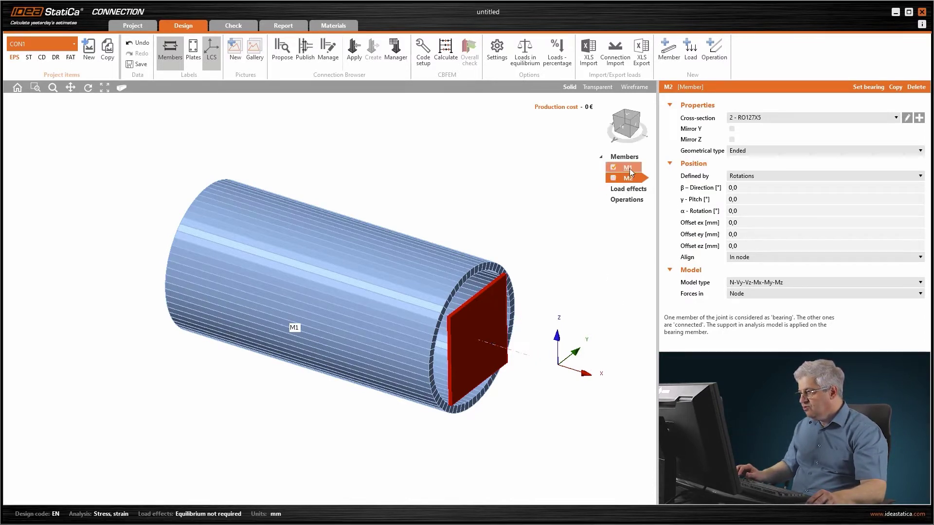
left_click(630, 168)
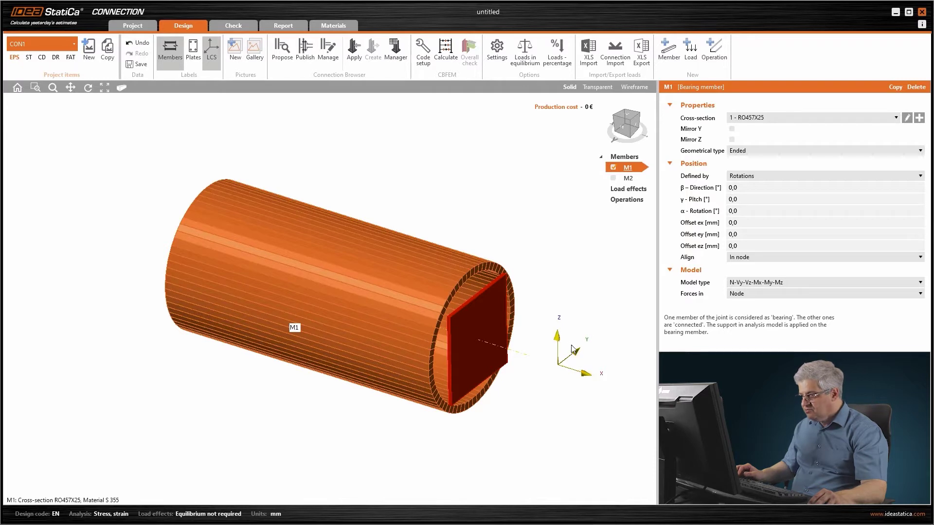
left_click(743, 198)
type("-90")
key("Tab")
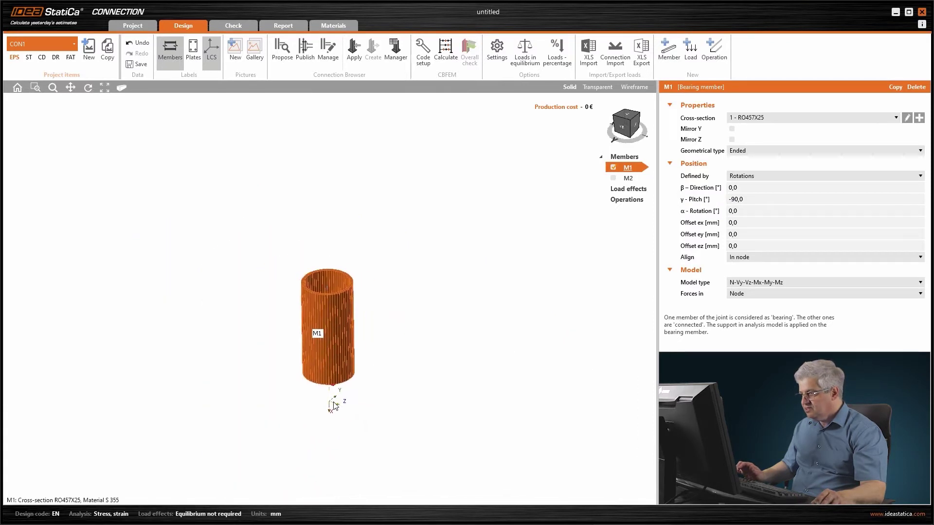
Show M2 again and set its pitch to 90°
left_click(614, 177)
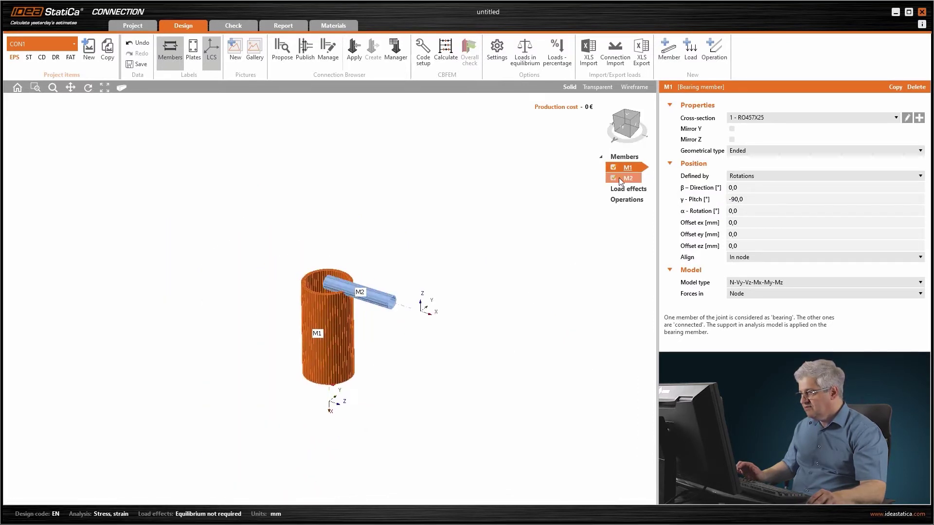
left_click(627, 178)
left_click(729, 200)
type("90")
key("Tab")
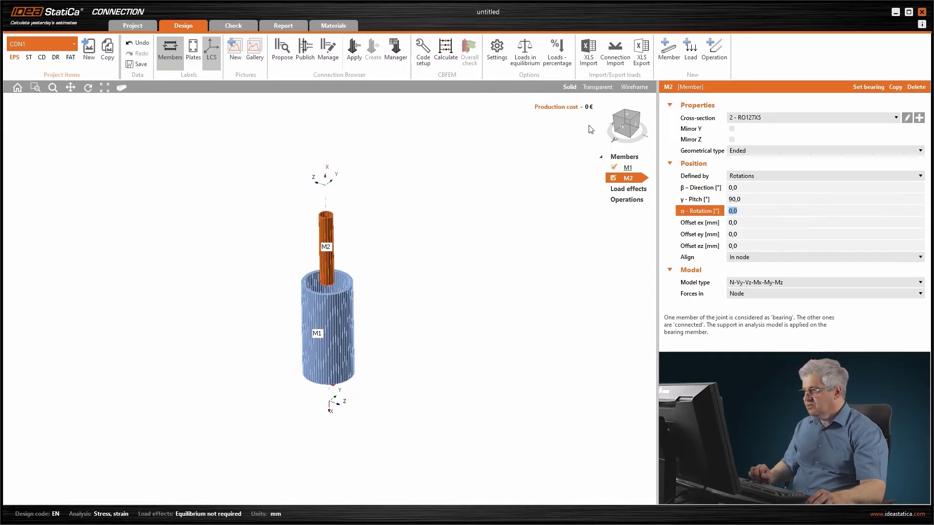
Display the members as transparent tubes and bring up the Load effects options
left_click(635, 87)
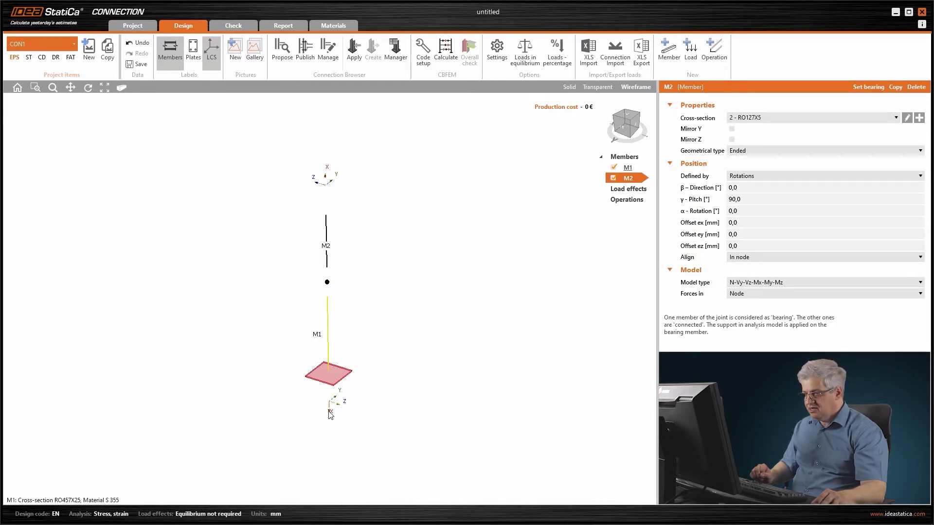
left_click(603, 88)
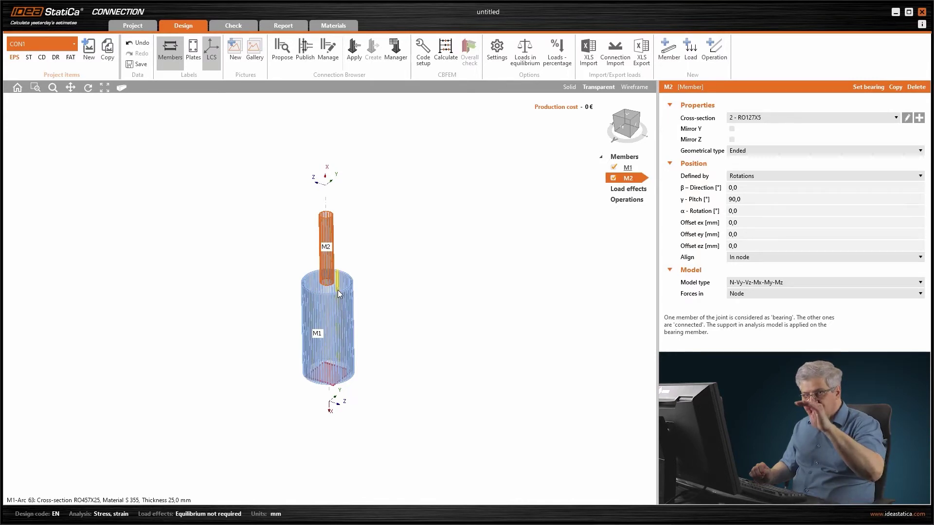
right_click(624, 188)
Add load effect LE1 on M2 with N -20 kN, Vy and Vz 5 kN, Mx and My 10 kNm
left_click(647, 193)
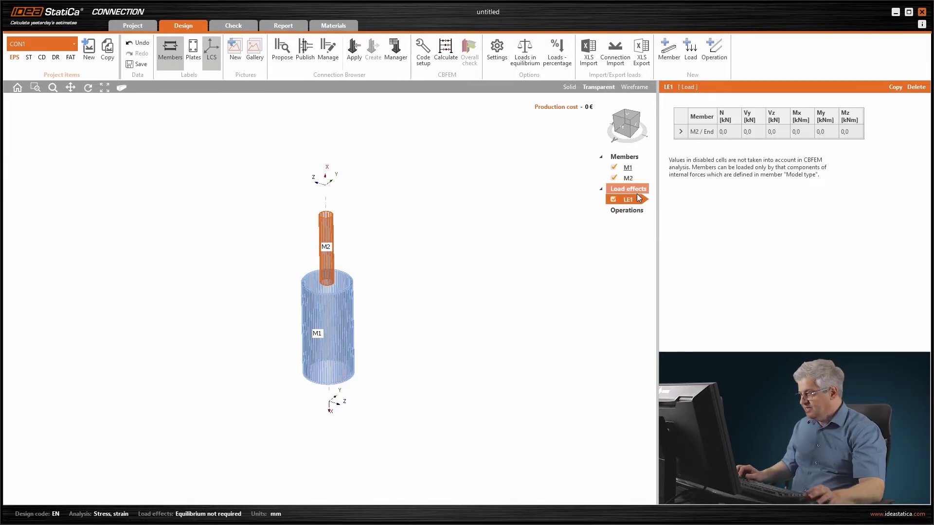
left_click(726, 131)
type("-20")
left_click(754, 133)
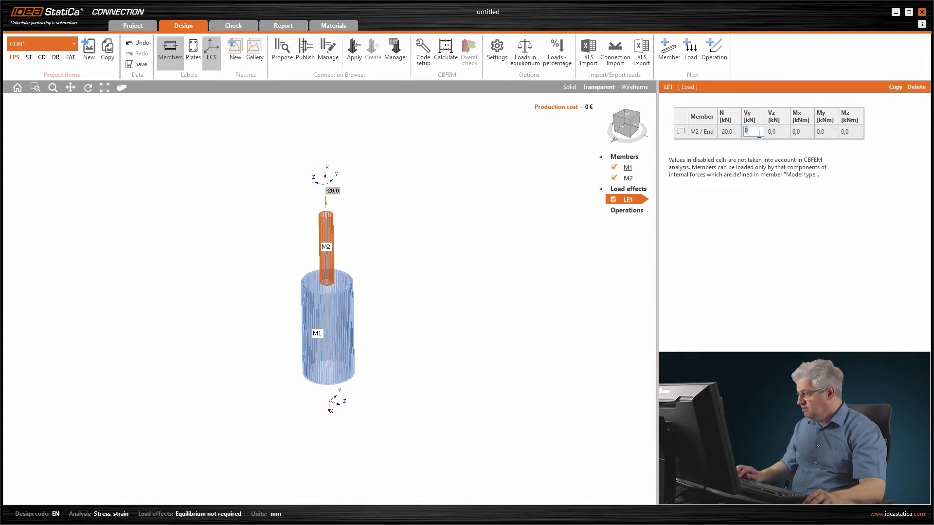
type("5")
left_click(778, 131)
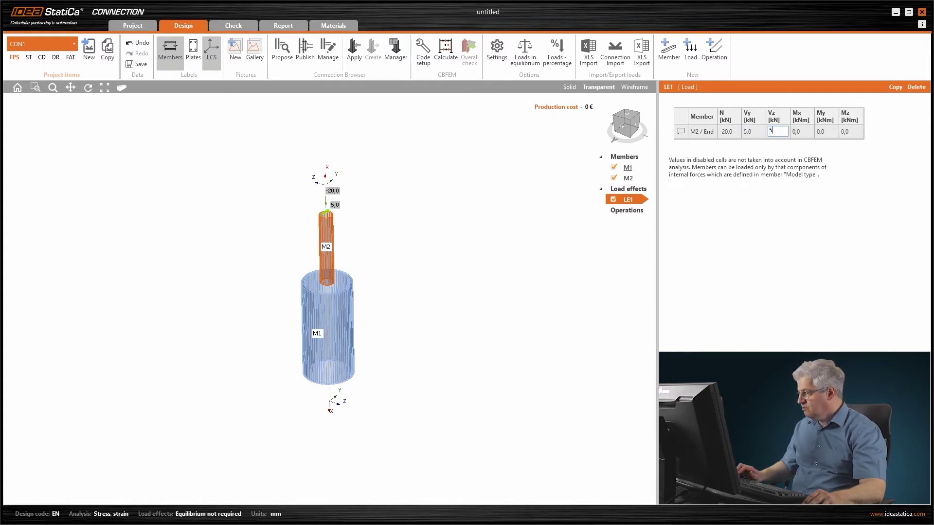
left_click(807, 133)
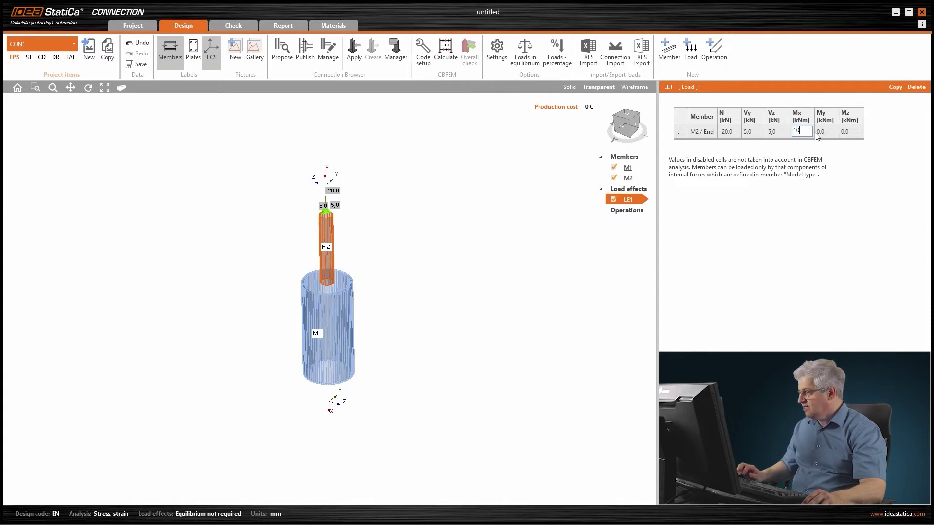
left_click(824, 132)
type("10")
key("Tab")
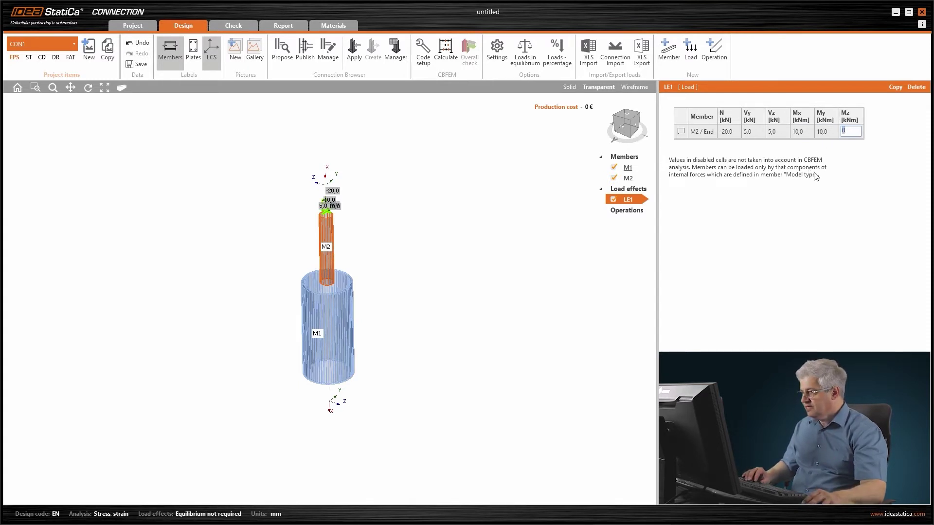
Add a stiffener operation STIFF1 ringing M1 and zoom in on it
right_click(631, 214)
left_click(647, 220)
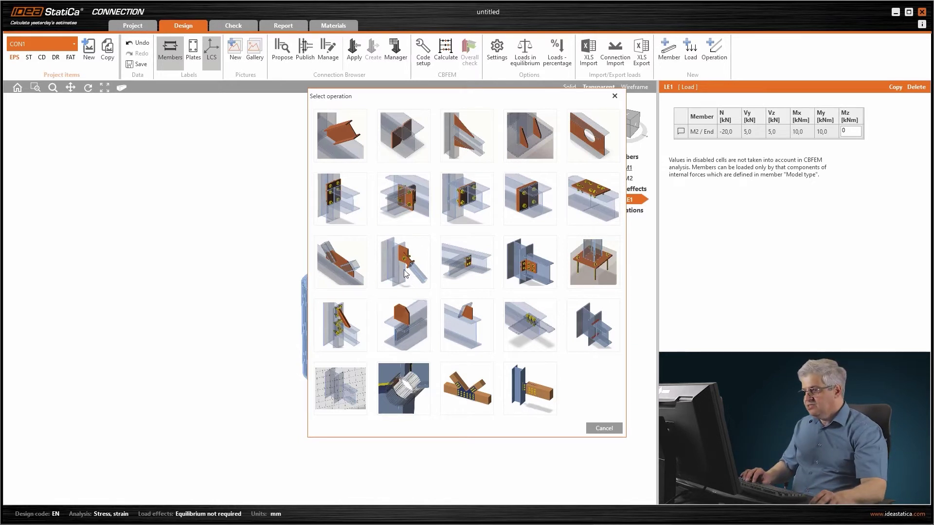
left_click(407, 142)
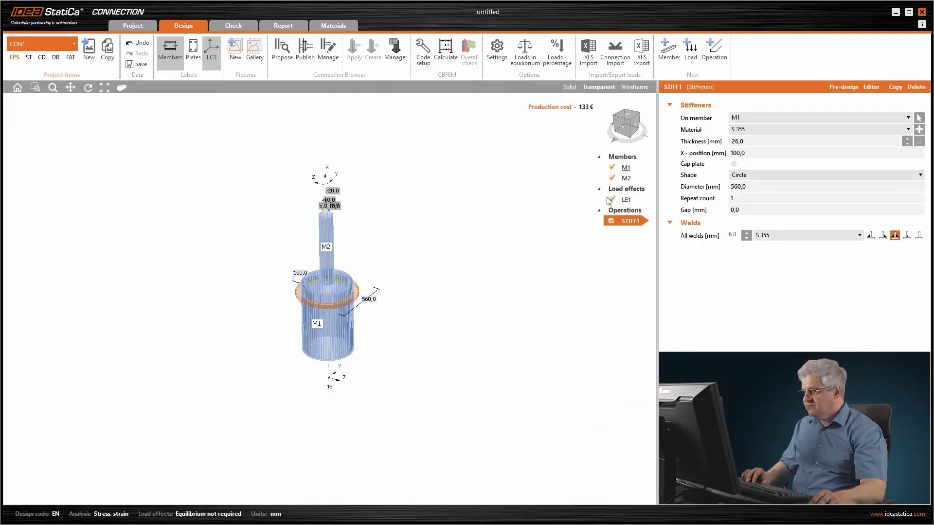
scroll(345, 293, "up", 5)
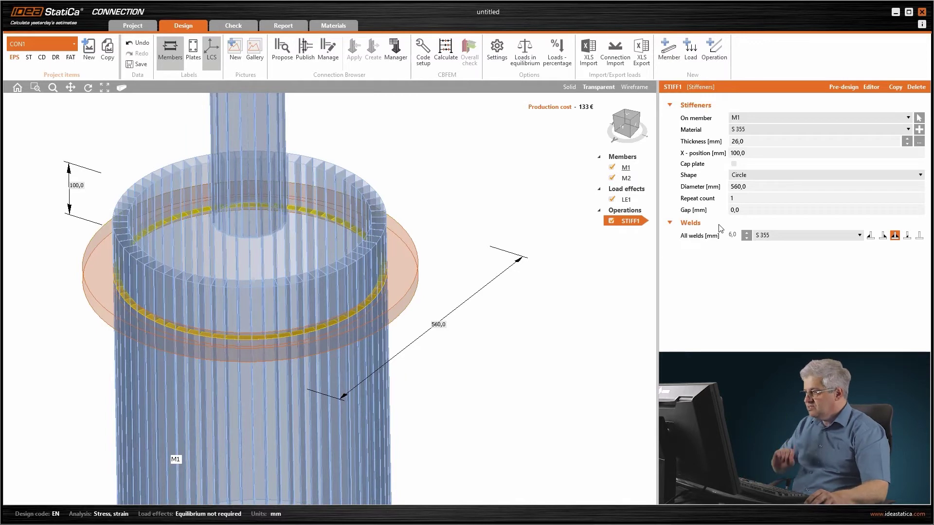
Make the stiffener profile-shaped with a 10 mm thickness
left_click(754, 176)
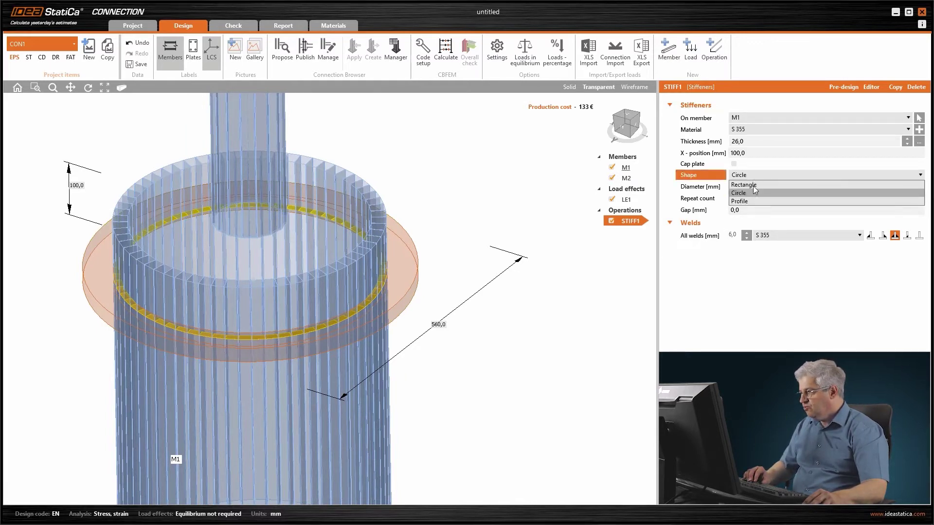
left_click(752, 200)
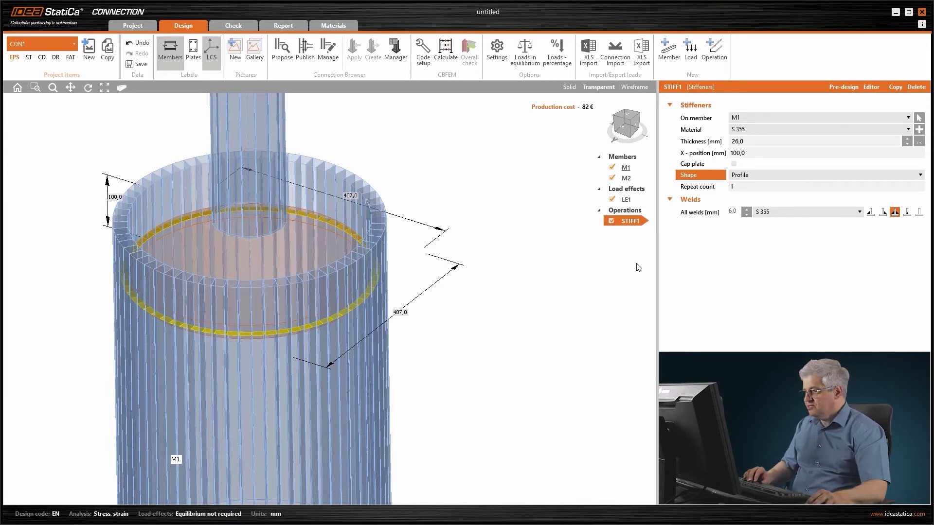
left_click(751, 141)
type("10")
key("Tab")
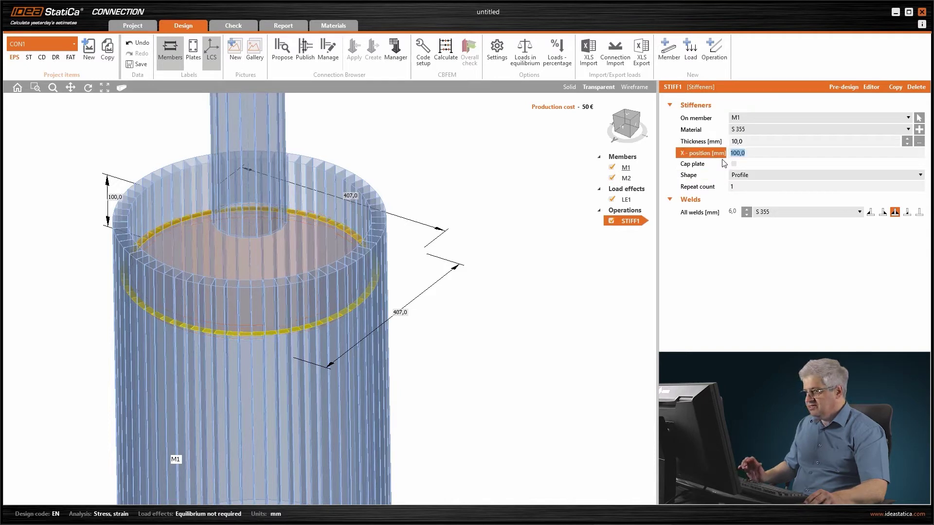
In front view, try stiffener X-positions 0 and -10, settling on 10 mm
left_click(624, 131)
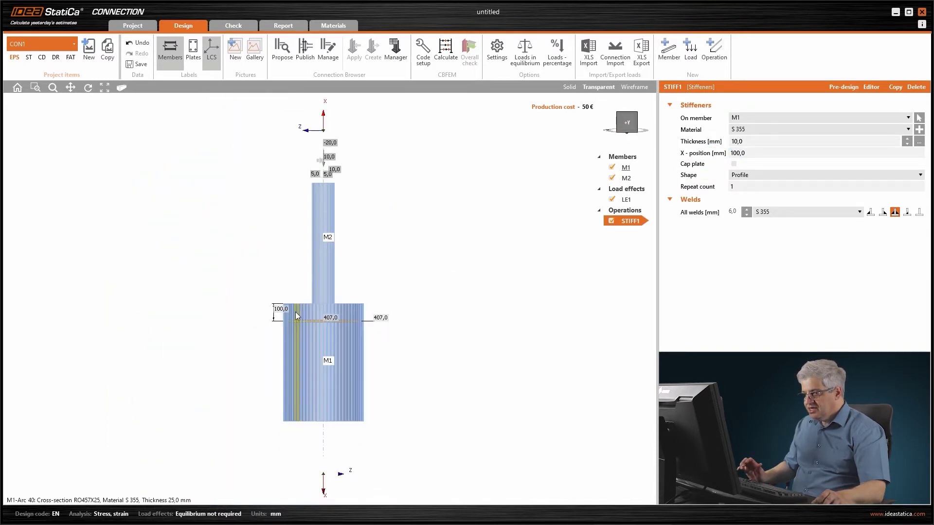
scroll(295, 314, "up", 5)
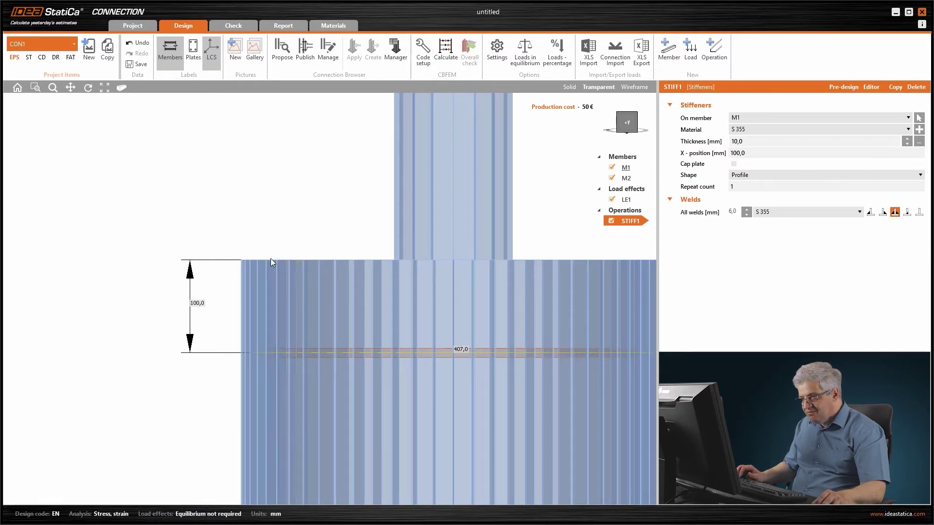
double_click(747, 154)
type("0")
key("Tab")
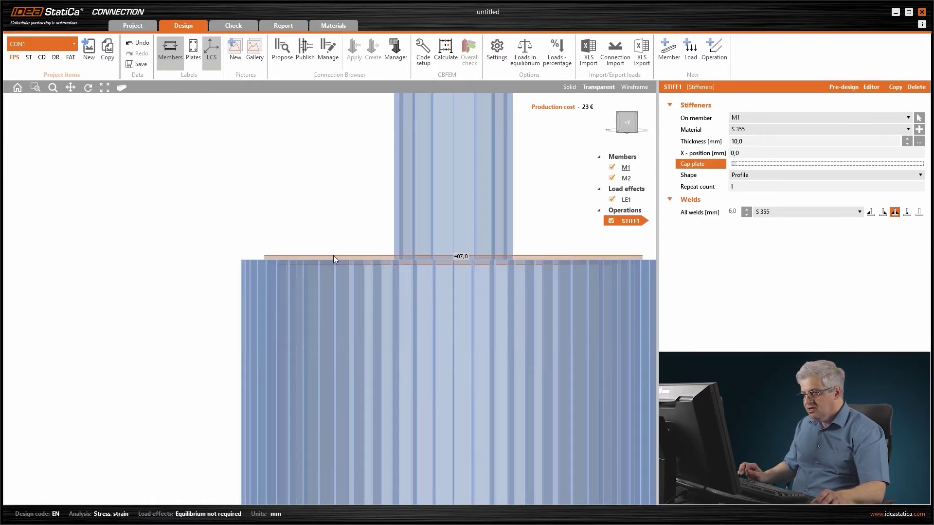
double_click(745, 154)
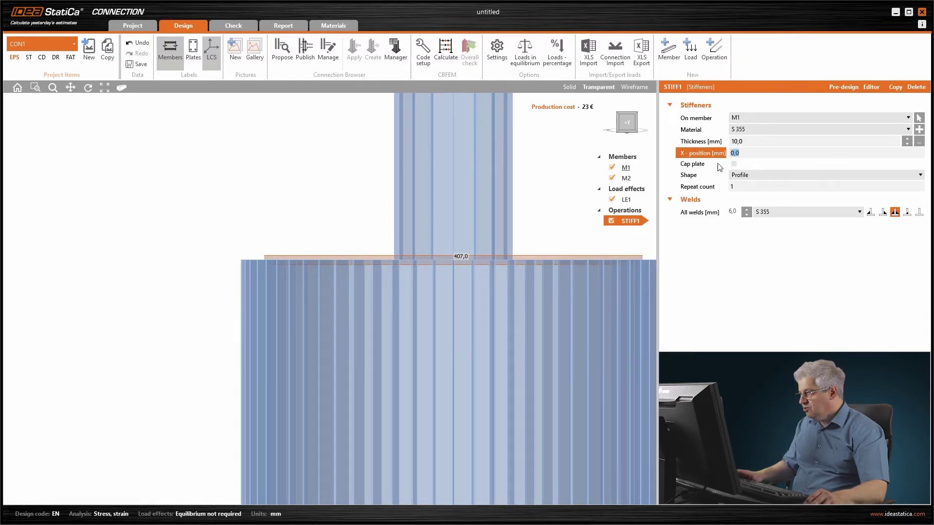
type("-10")
key("Tab")
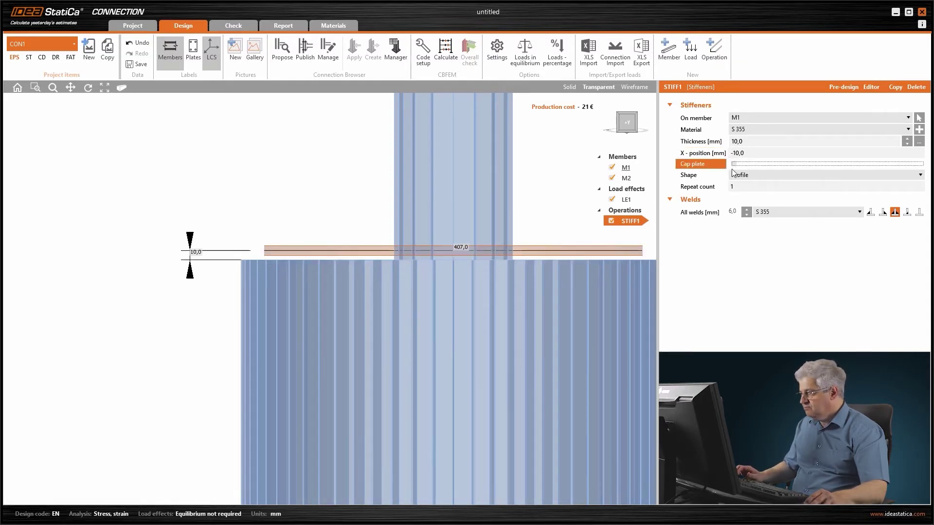
double_click(739, 153)
type("10")
key("Tab")
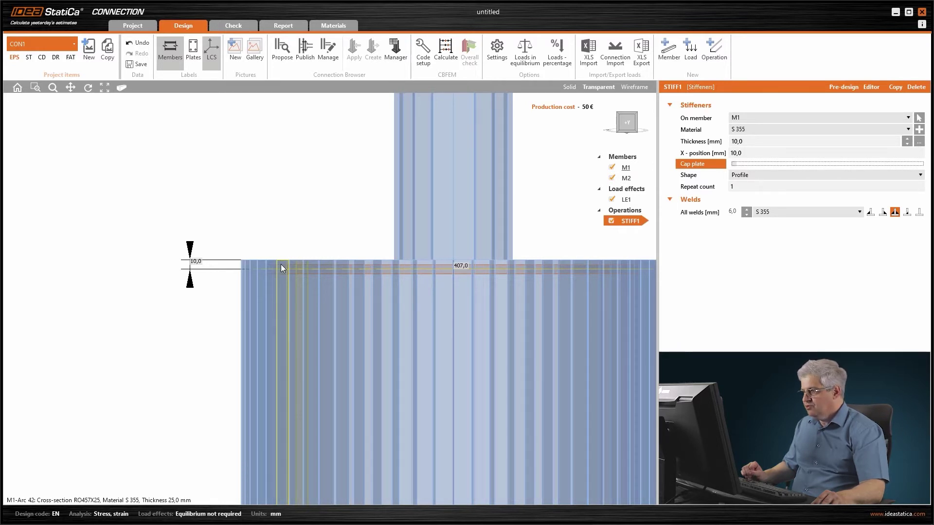
Change the stiffener's weld type, viewing the welds from above
left_click(870, 214)
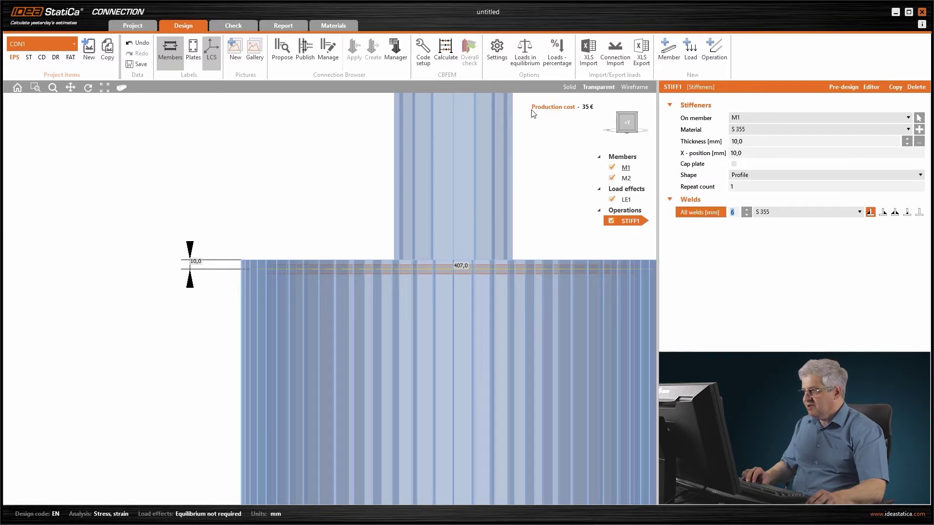
right_click_drag(534, 163, 429, 301)
left_click(883, 213)
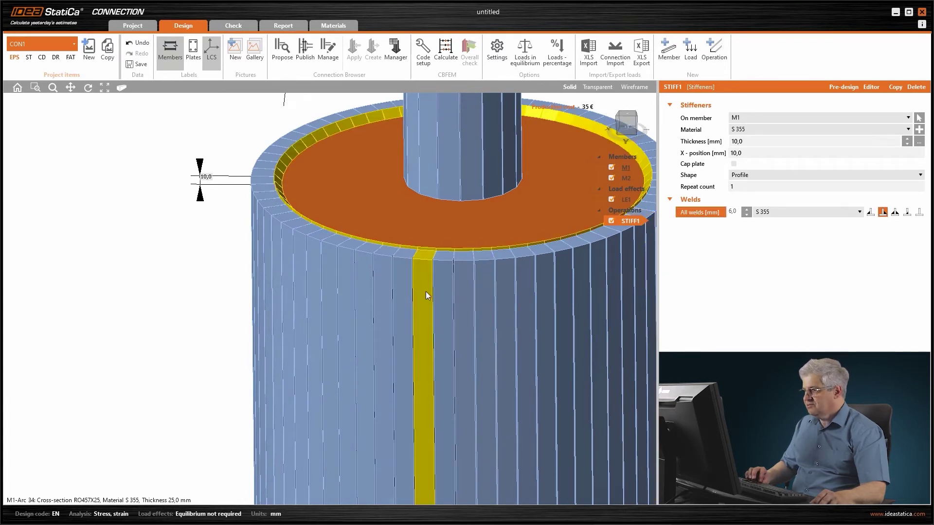
right_click_drag(430, 289, 440, 272)
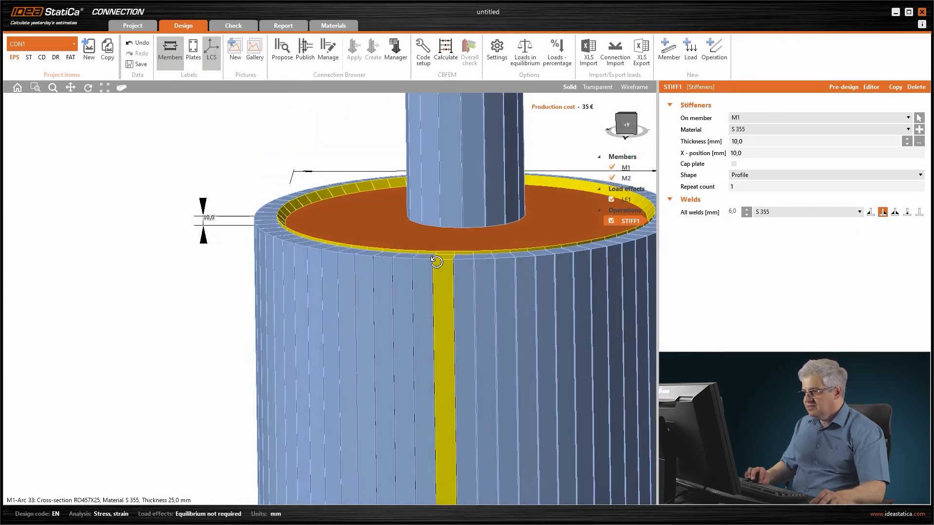
Set all stiffener welds to 5 mm, then 4 mm, and inspect the tube top
left_click(733, 212)
type("5")
key("Return")
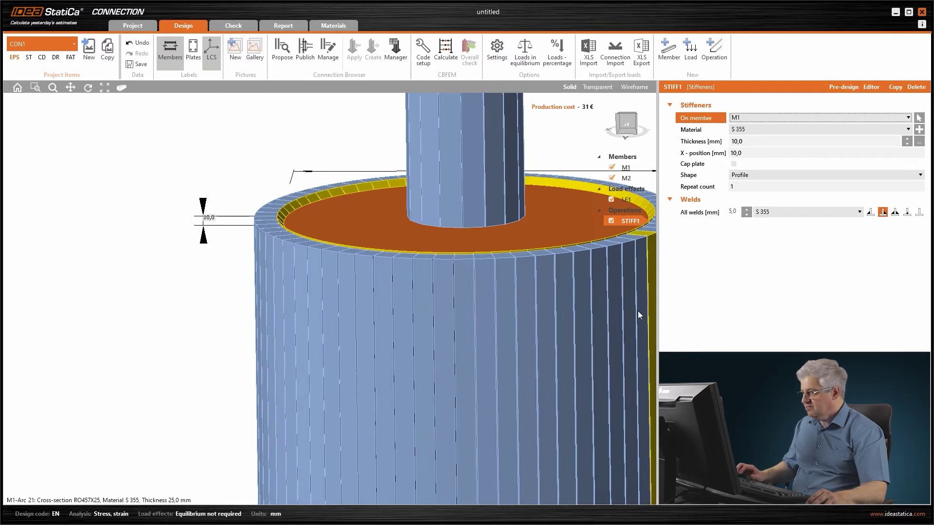
left_click(734, 212)
type("4")
key("Return")
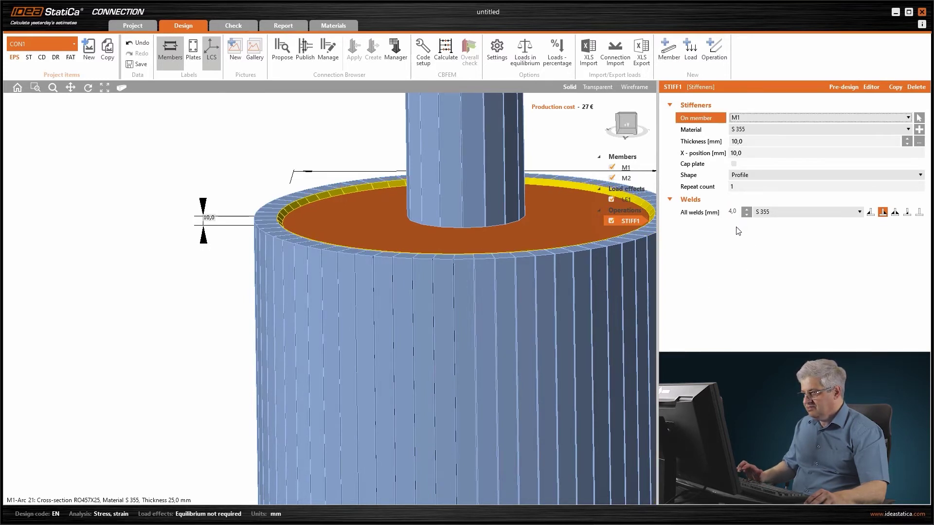
scroll(380, 270, "down", 3)
right_click_drag(436, 286, 411, 289)
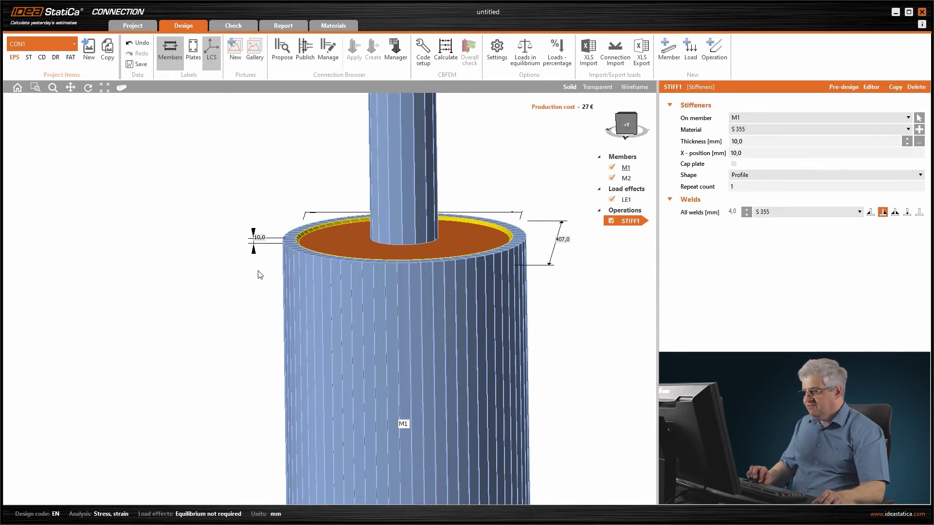
right_click_drag(223, 267, 219, 261)
right_click_drag(352, 270, 392, 277)
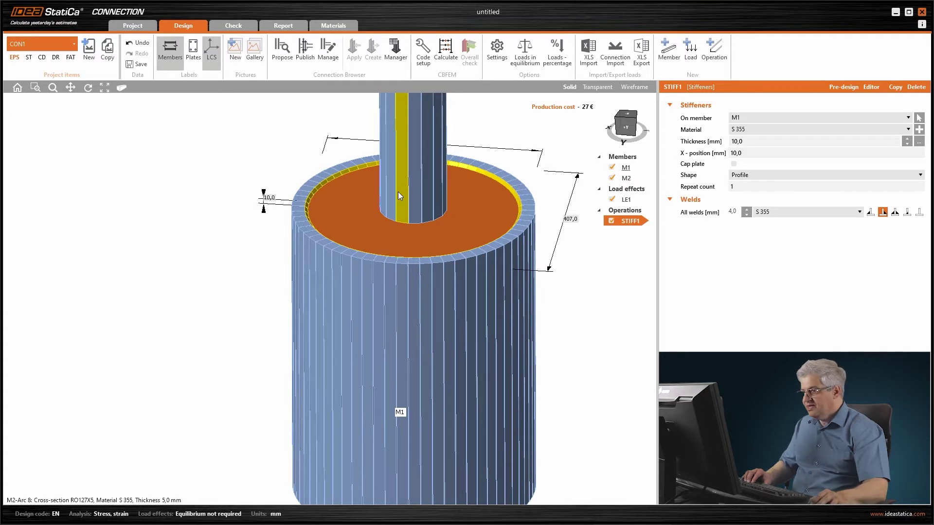
scroll(380, 230, "down", 2)
middle_click_drag(379, 230, 389, 296)
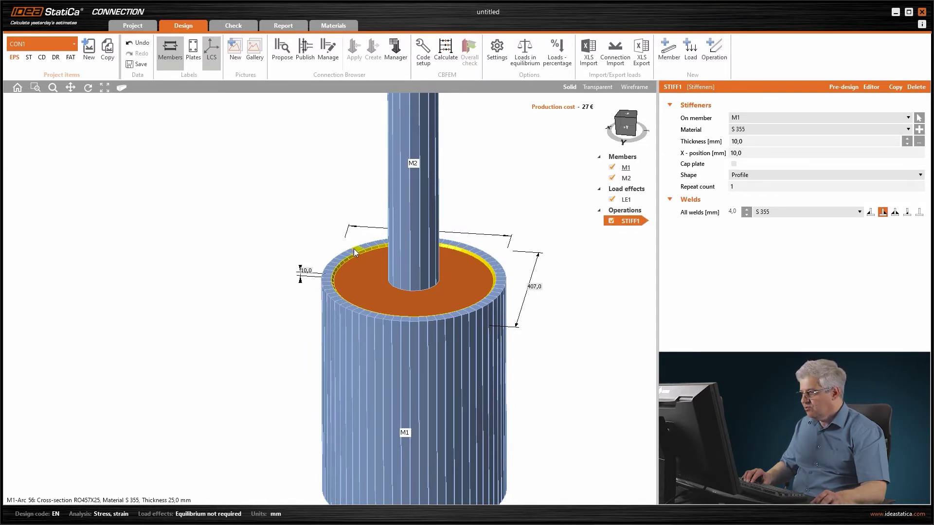
Add a circular stiffening plate SP1 to the connection
right_click(623, 210)
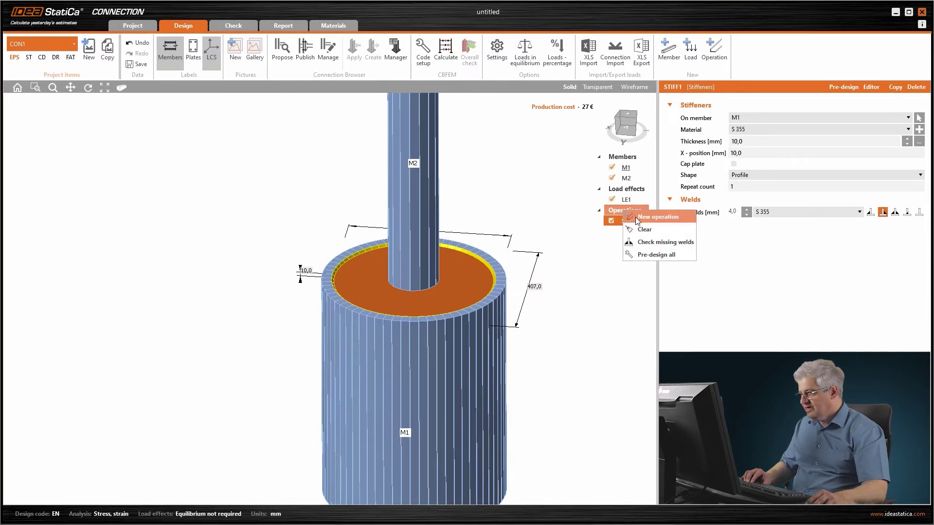
left_click(635, 217)
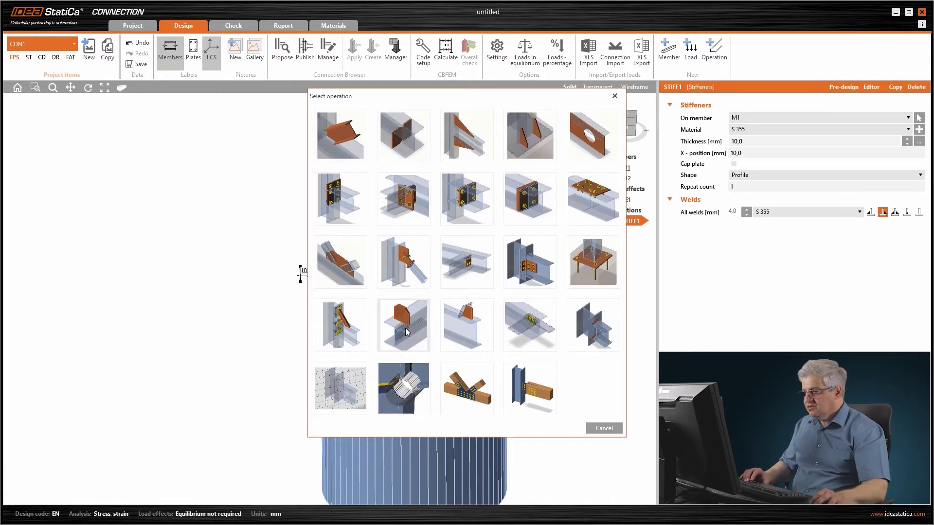
left_click(406, 331)
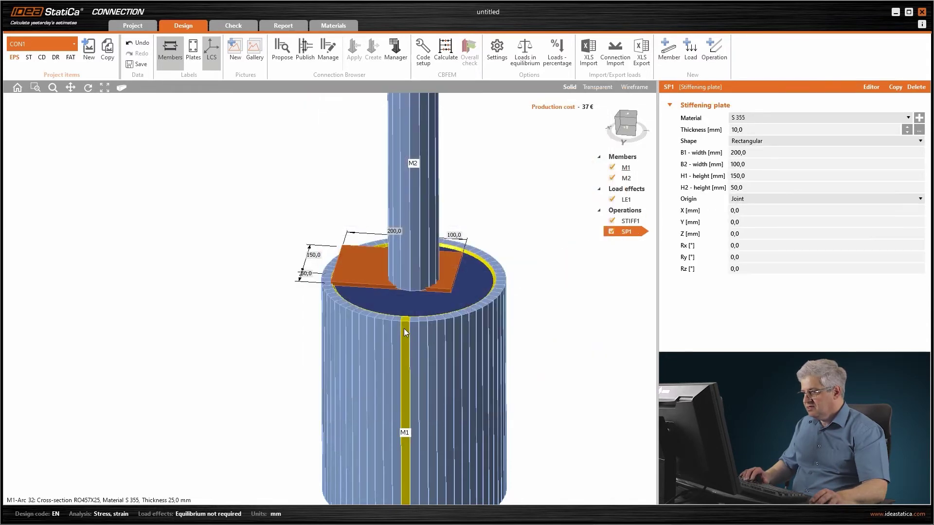
left_click(757, 143)
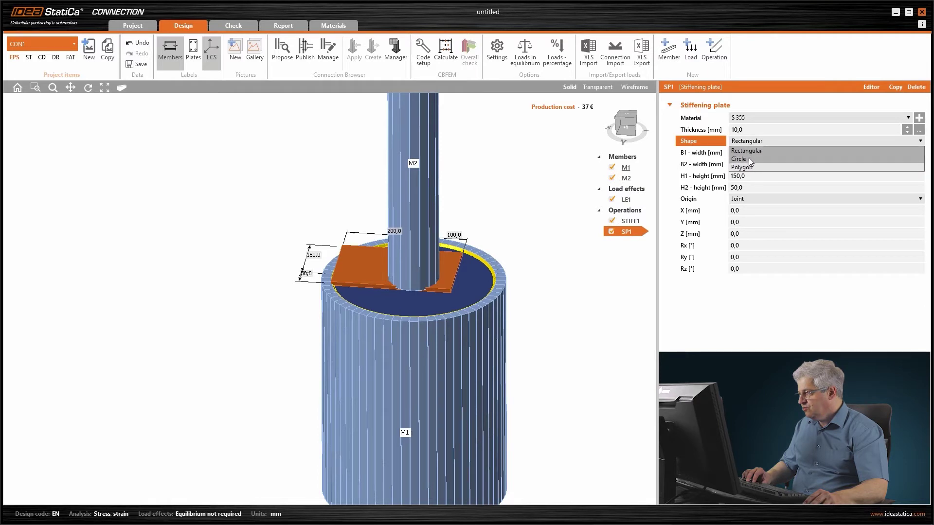
left_click(748, 157)
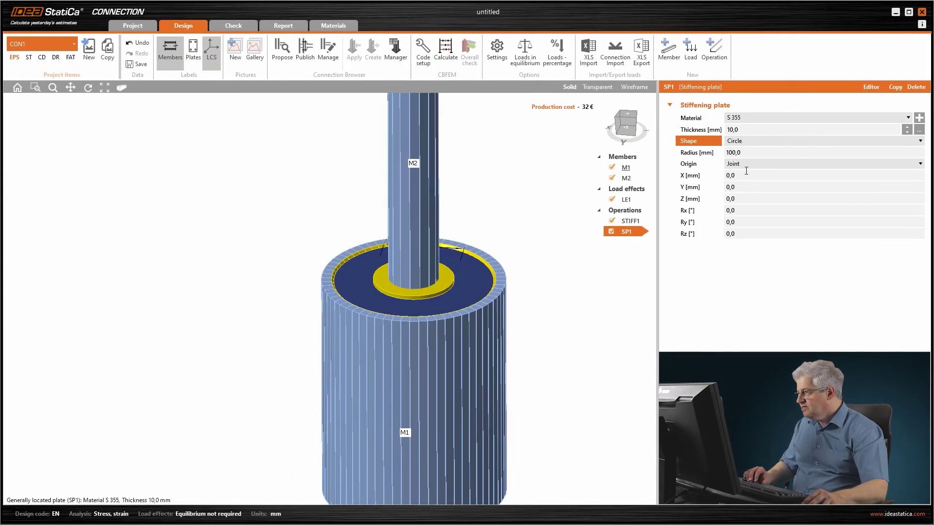
Give plate SP1 a 243,5 mm radius and 15 mm thickness
left_click(746, 153)
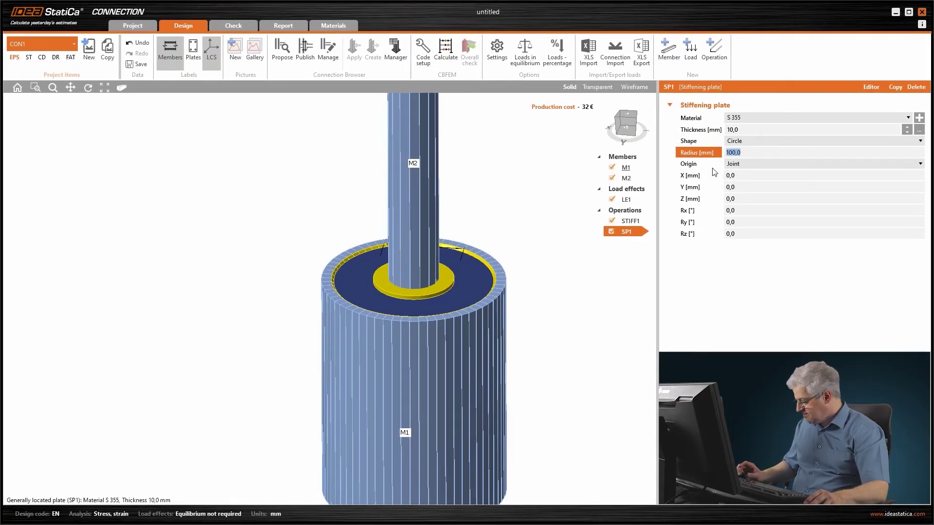
type("243")
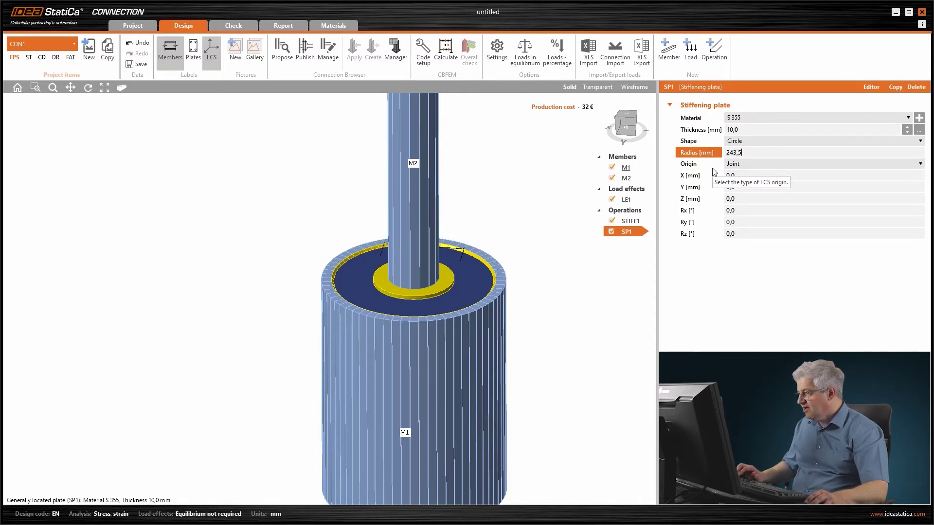
type(",5")
key("Tab")
right_click_drag(398, 290, 424, 270)
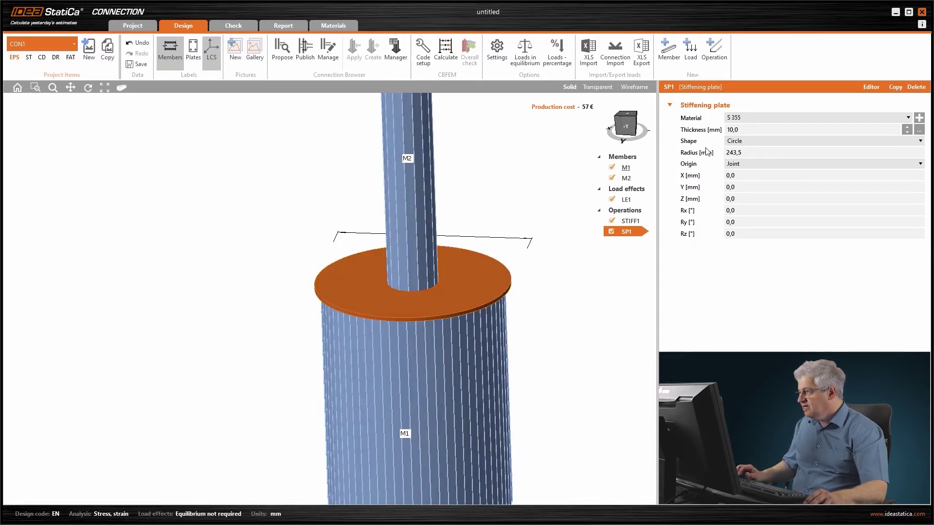
left_click(712, 132)
type("15")
key("Tab")
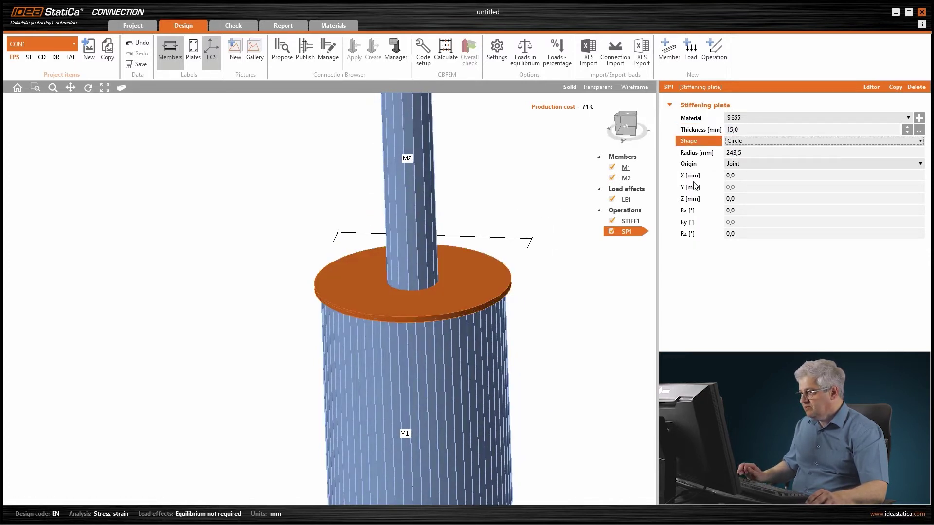
Set the circular stiffening plate's Z offset to 7,5 mm, viewed transparently from the front
left_click(598, 87)
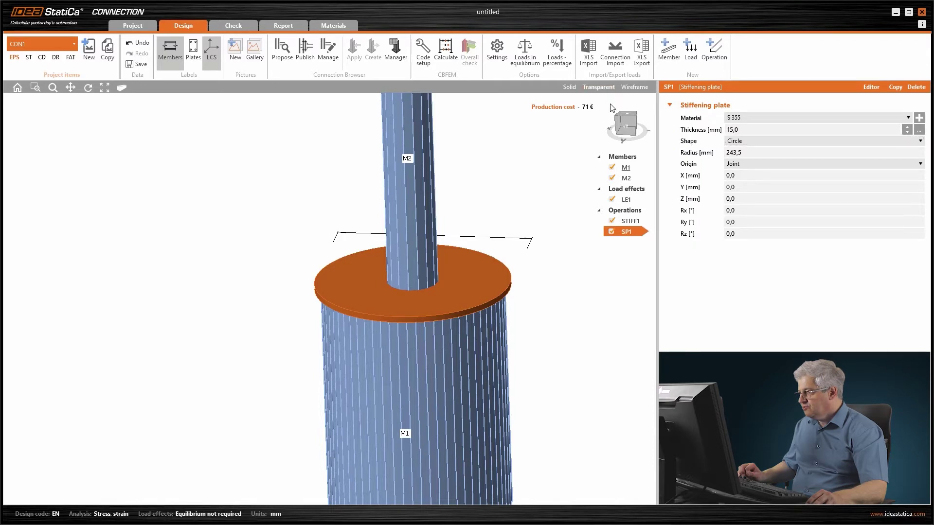
left_click(627, 130)
scroll(321, 316, "up", 4)
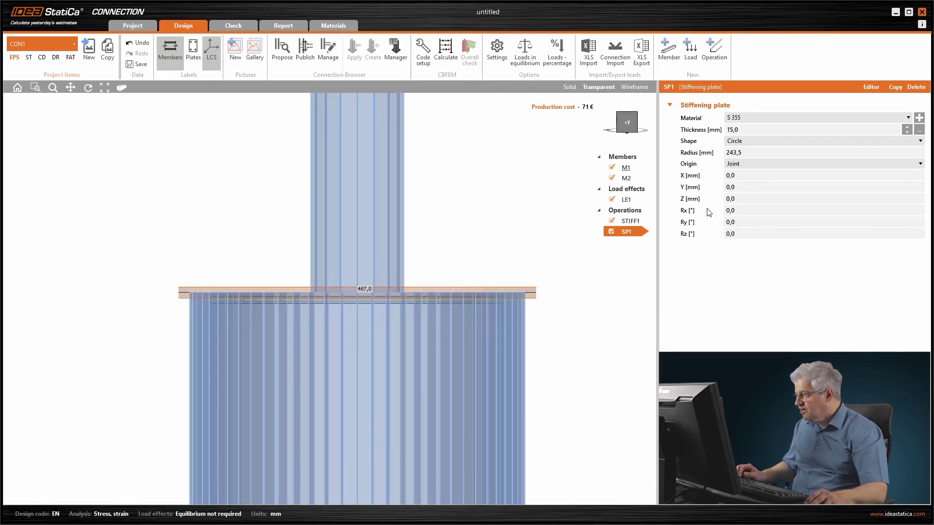
left_click(738, 198)
type("7")
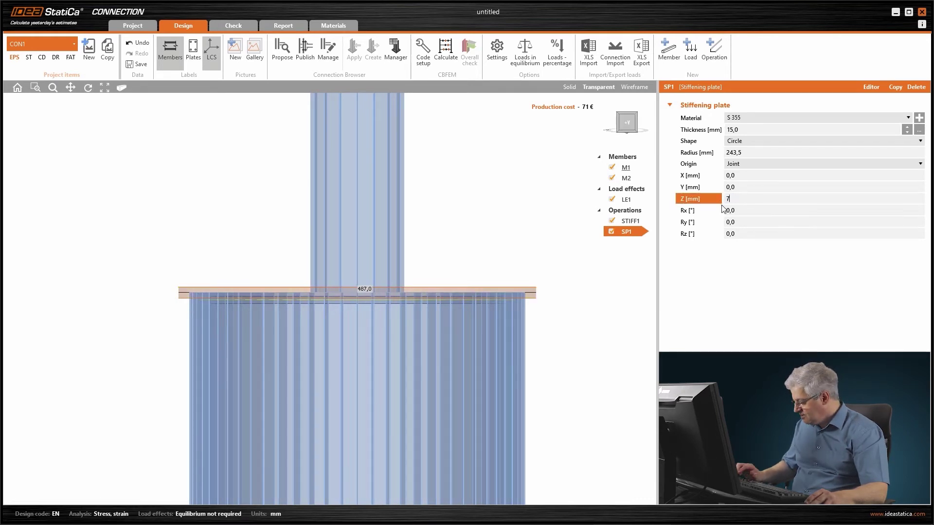
type(",5")
key("Tab")
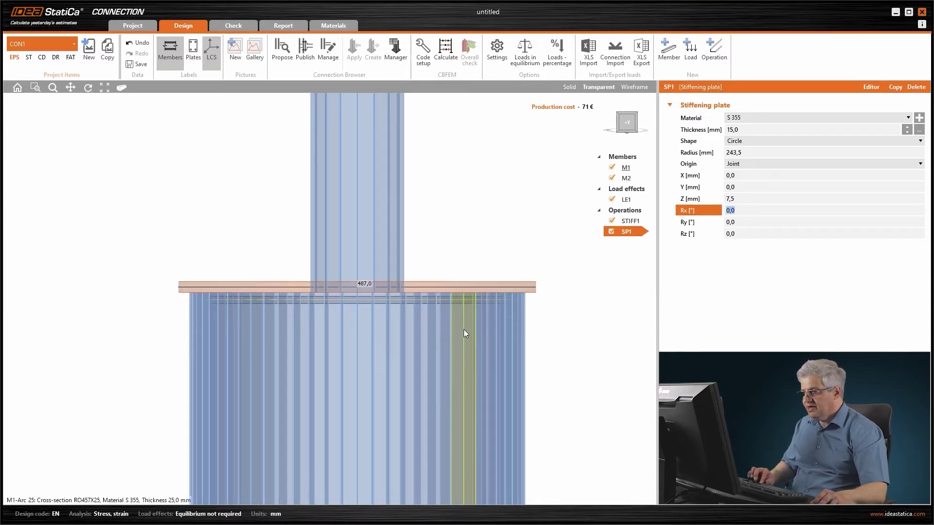
right_click_drag(457, 325, 449, 346)
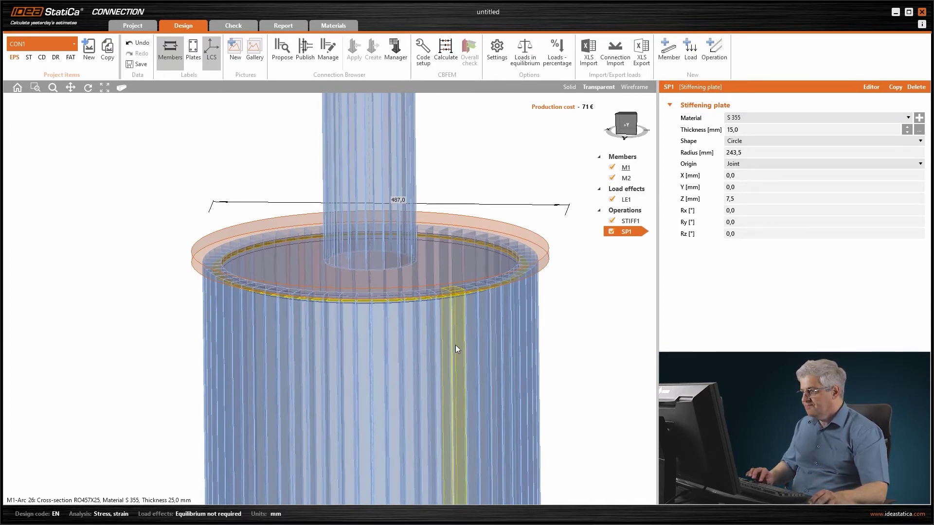
Switch off plate operation SP1 and add a new Cut of member operation
left_click(613, 235)
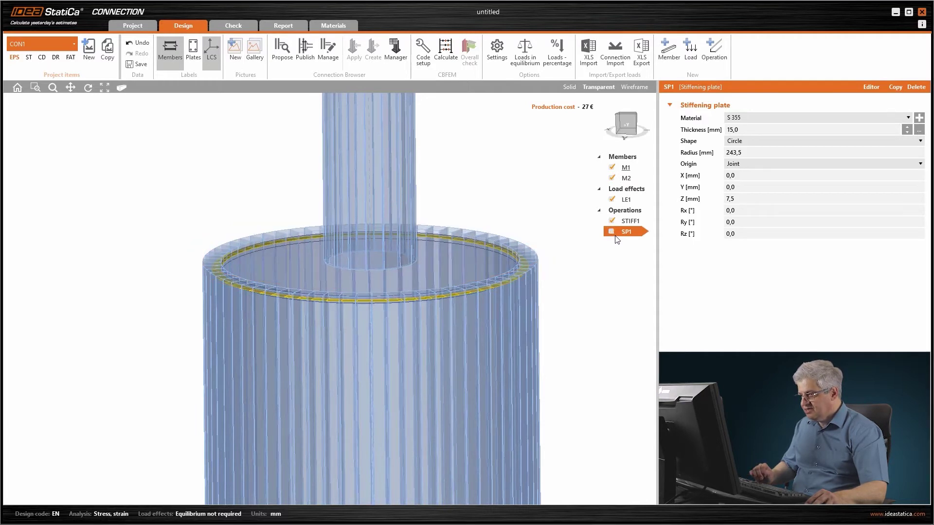
right_click(635, 213)
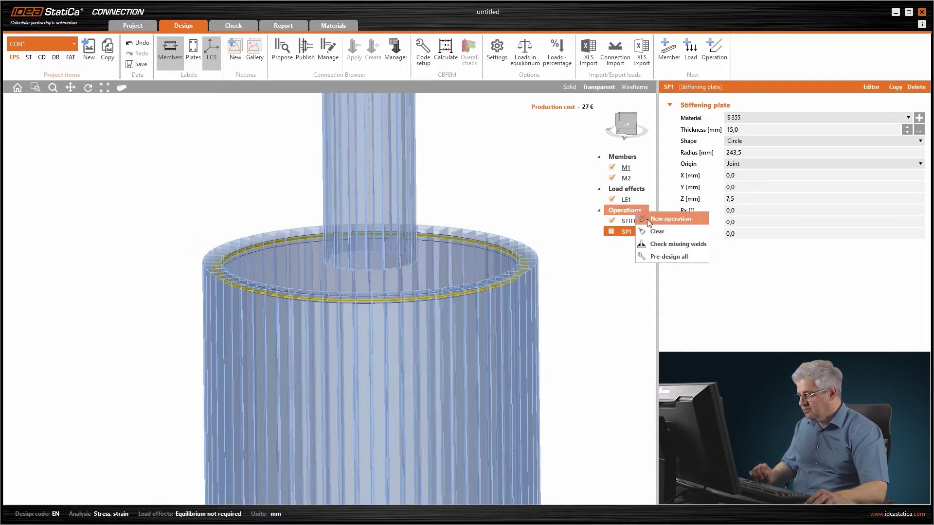
left_click(647, 219)
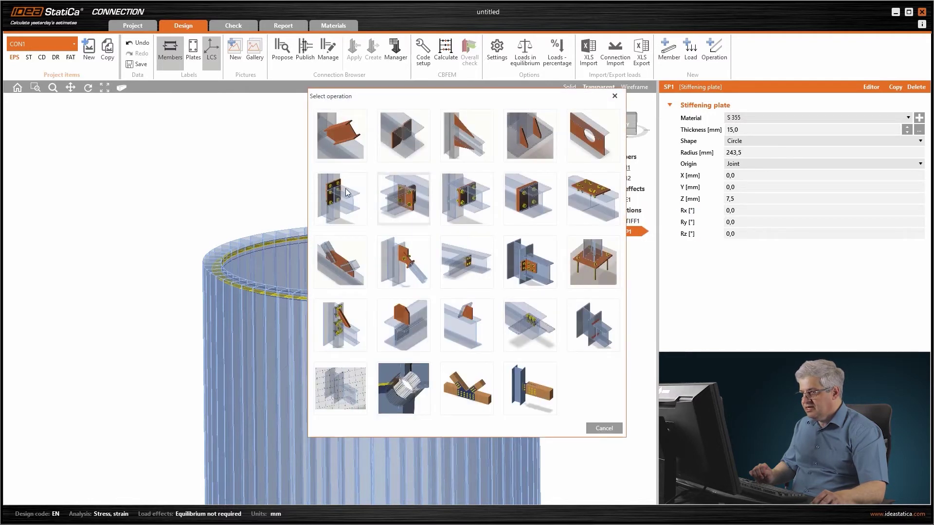
left_click(335, 136)
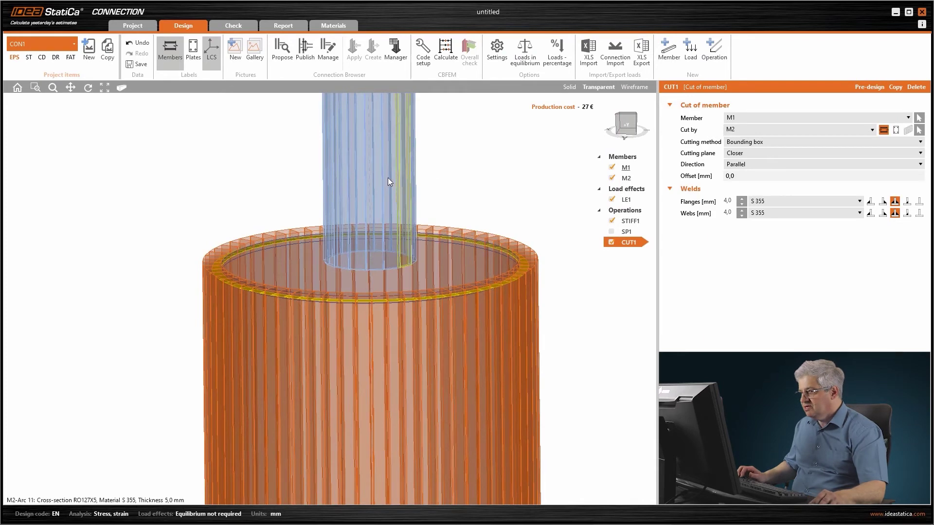
scroll(384, 177, "down", 3)
Make the cut trim member M2 by stiffener STIFF1 with a different weld type
left_click(745, 119)
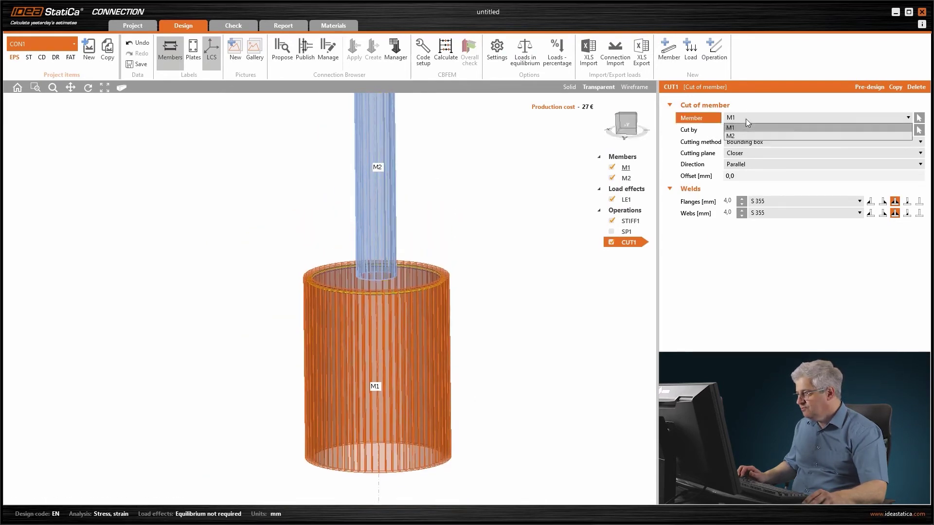
left_click(740, 134)
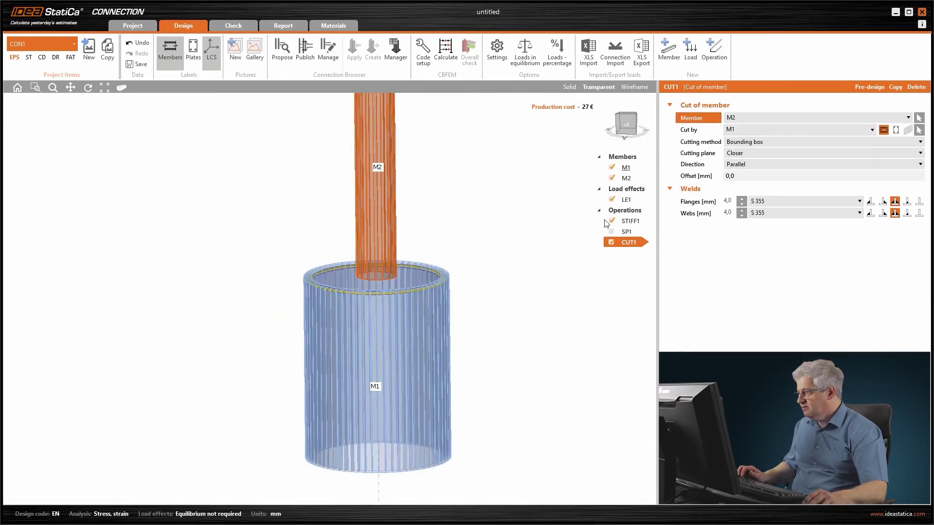
left_click(896, 131)
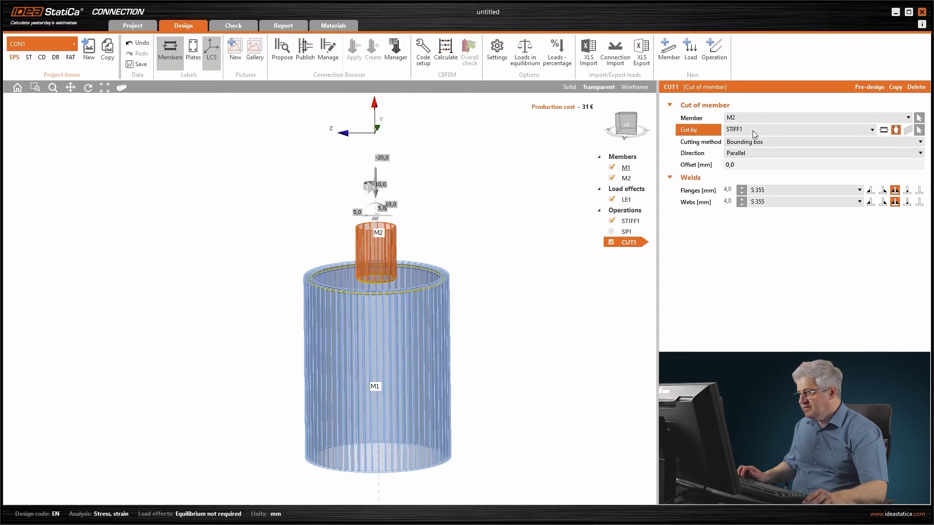
left_click(919, 191)
left_click(918, 202)
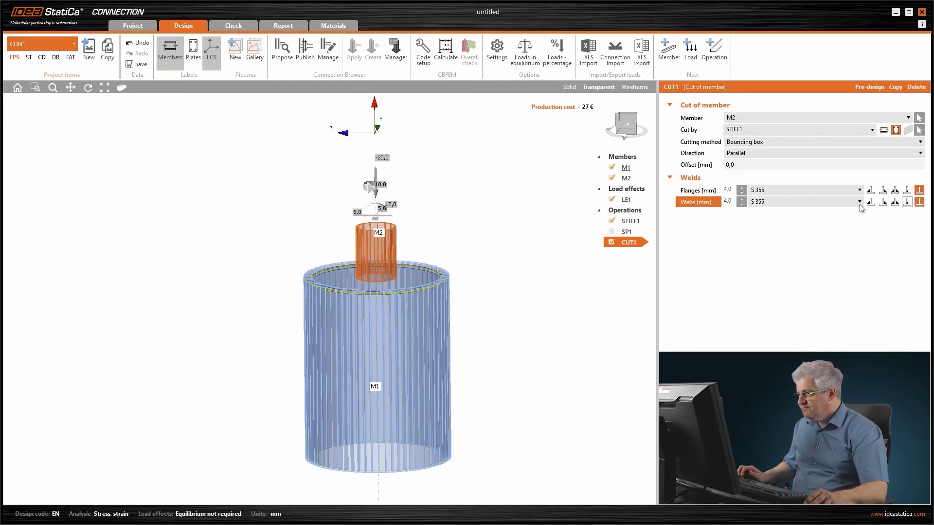
Set the cut offset to 20 mm and check it from the front
left_click(739, 164)
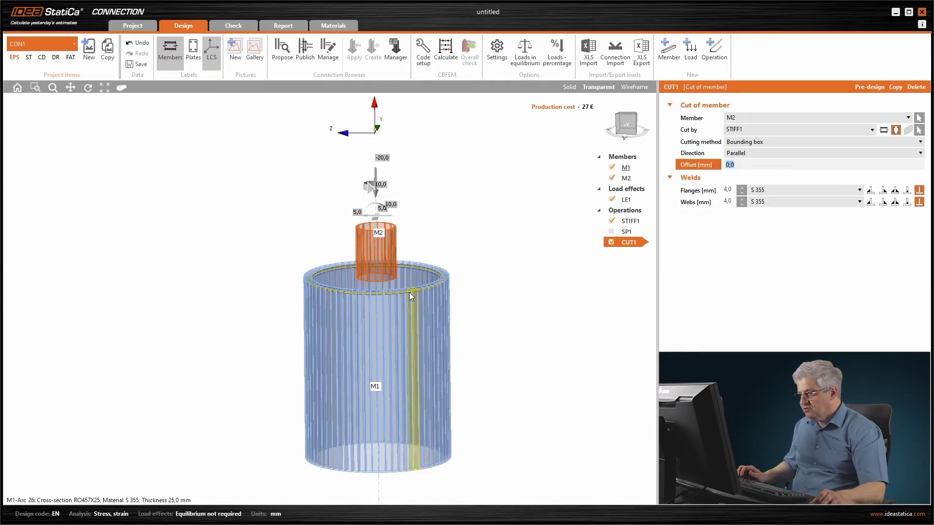
scroll(409, 292, "up", 3)
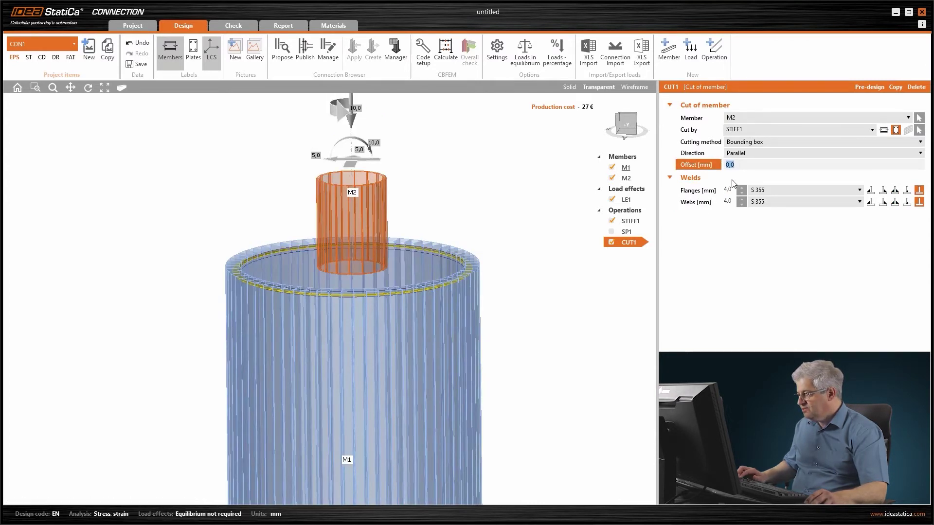
type("5")
key("Tab")
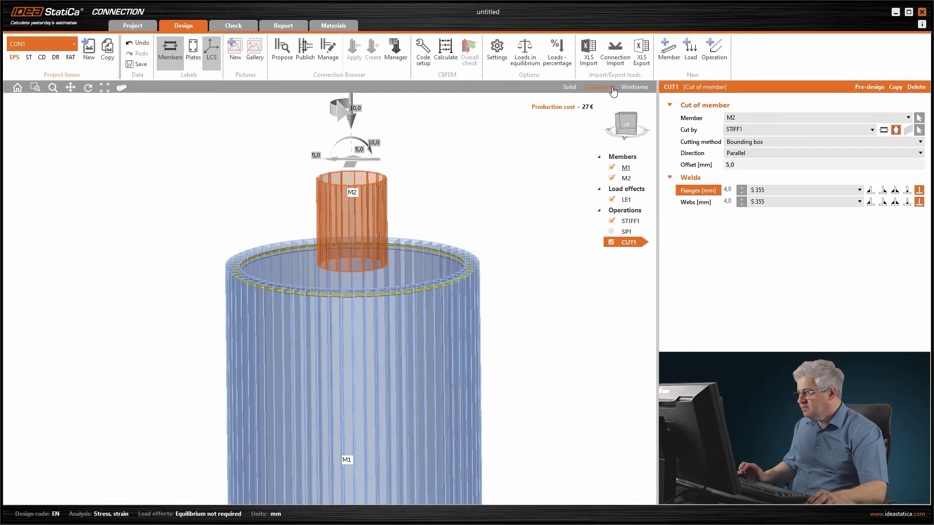
key("shift+Tab")
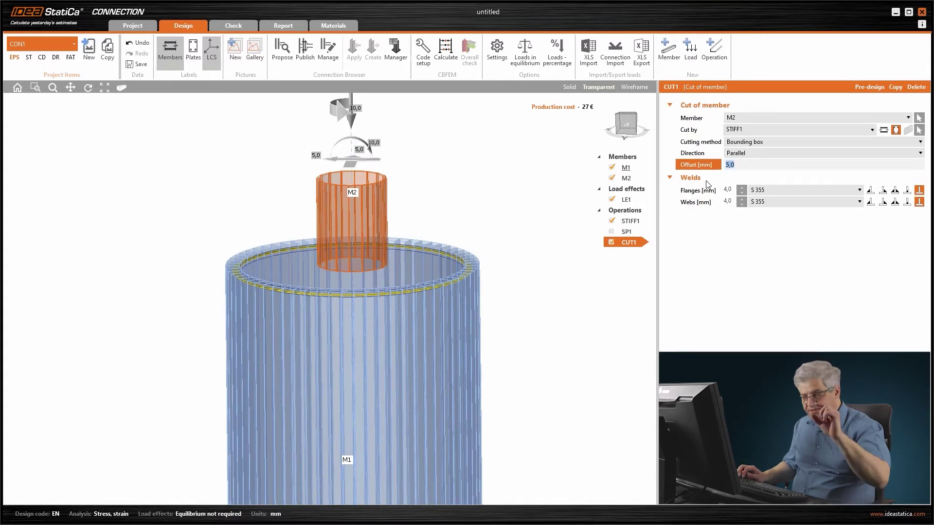
type("20")
key("Tab")
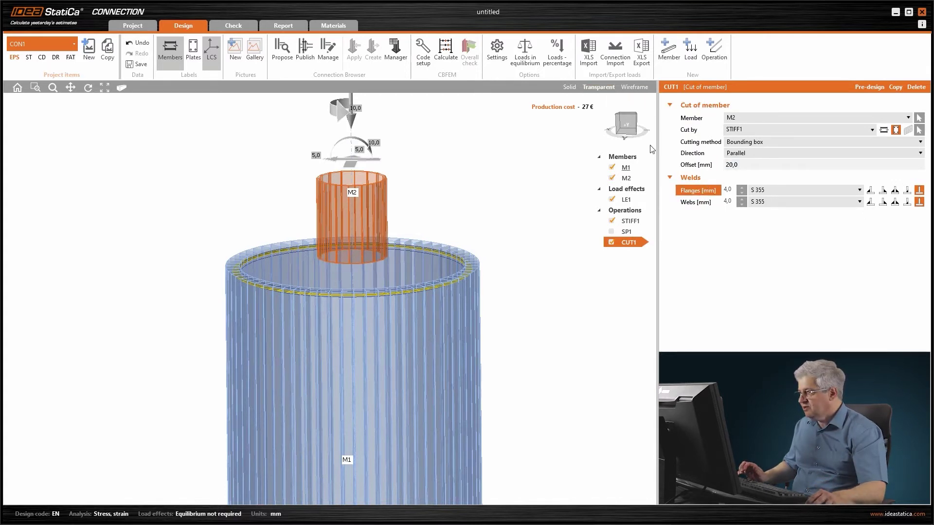
left_click(625, 125)
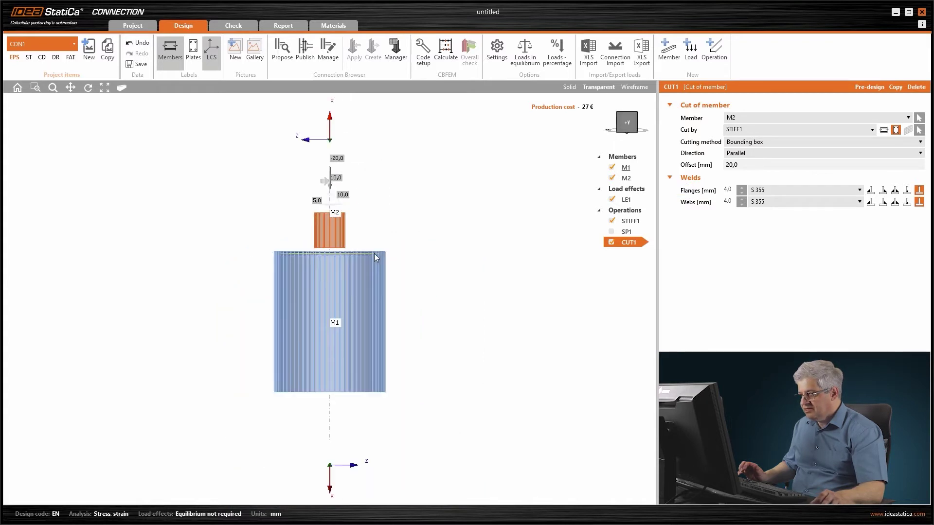
scroll(362, 259, "up", 5)
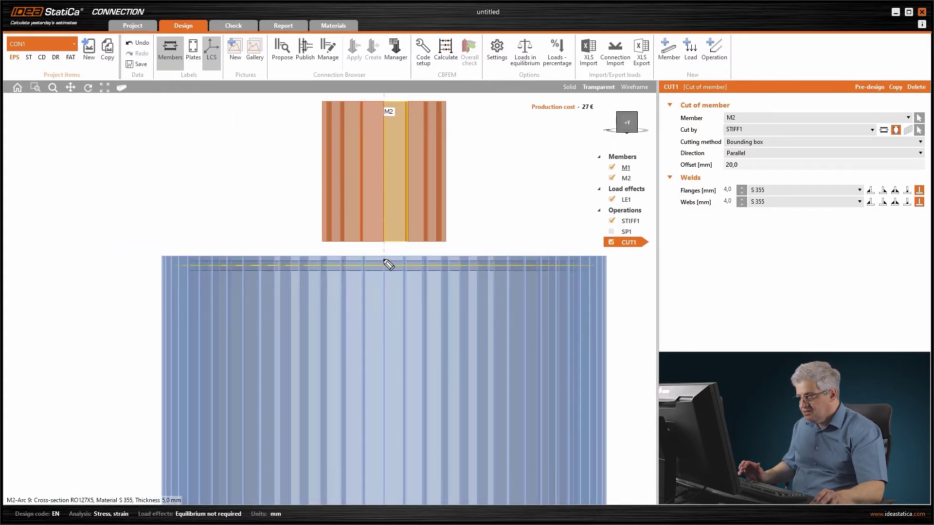
left_click_drag(368, 262, 381, 261)
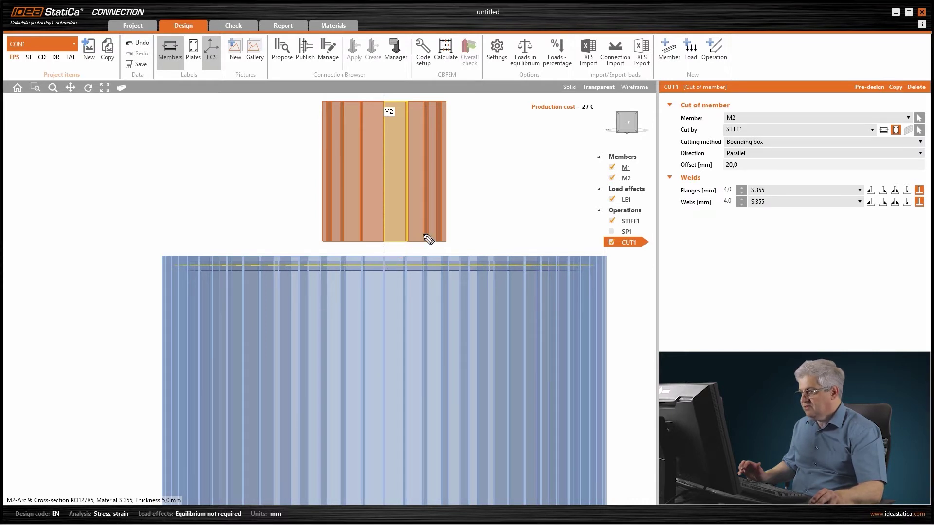
Add a new stiffener operation with a circular shape
right_click(619, 212)
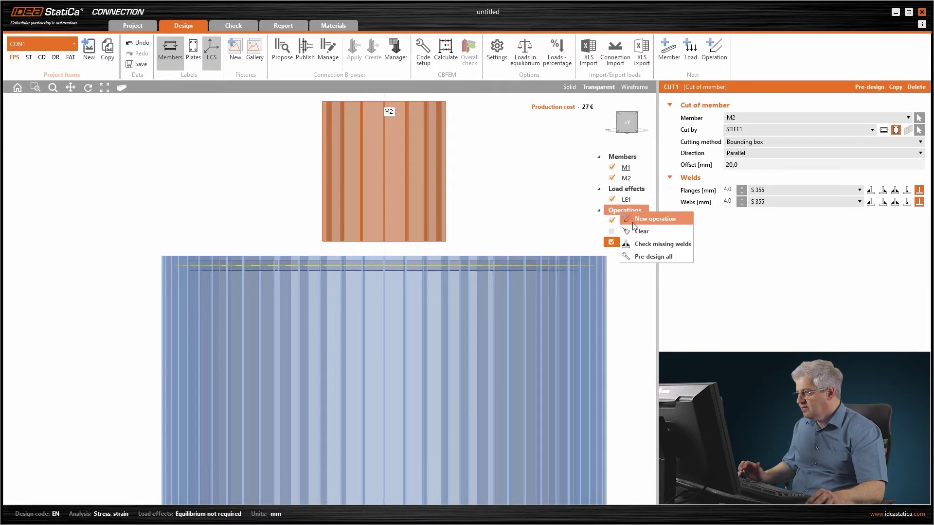
left_click(647, 220)
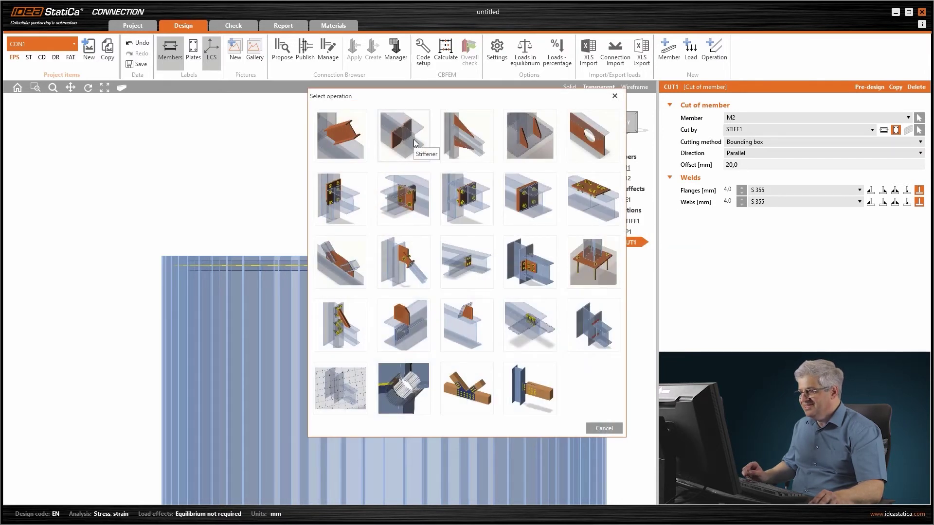
left_click(413, 139)
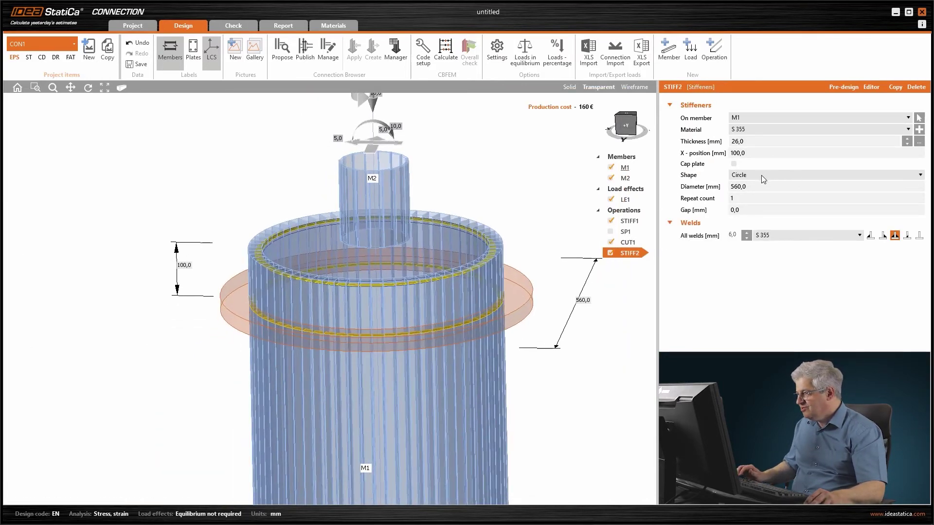
left_click(762, 177)
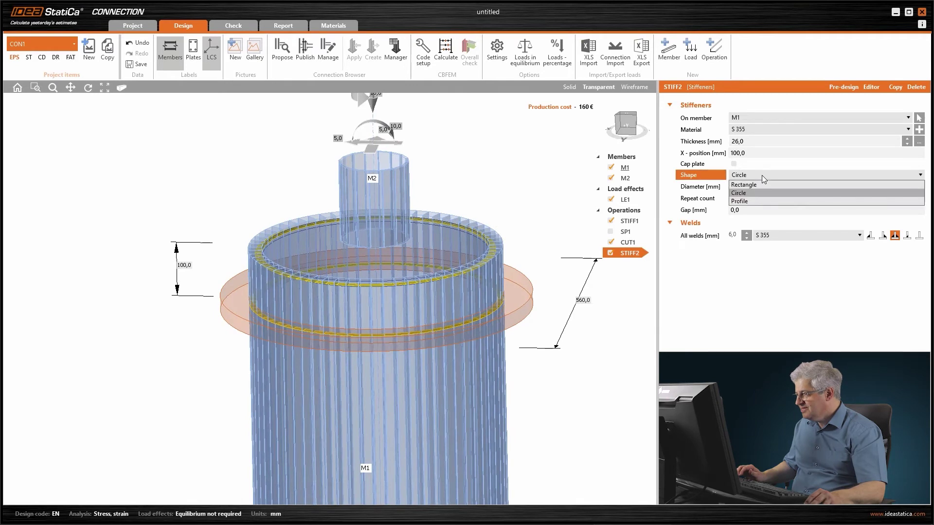
left_click(734, 165)
Turn the stiffener STIFF2 into a cap plate on member M1
left_click(734, 164)
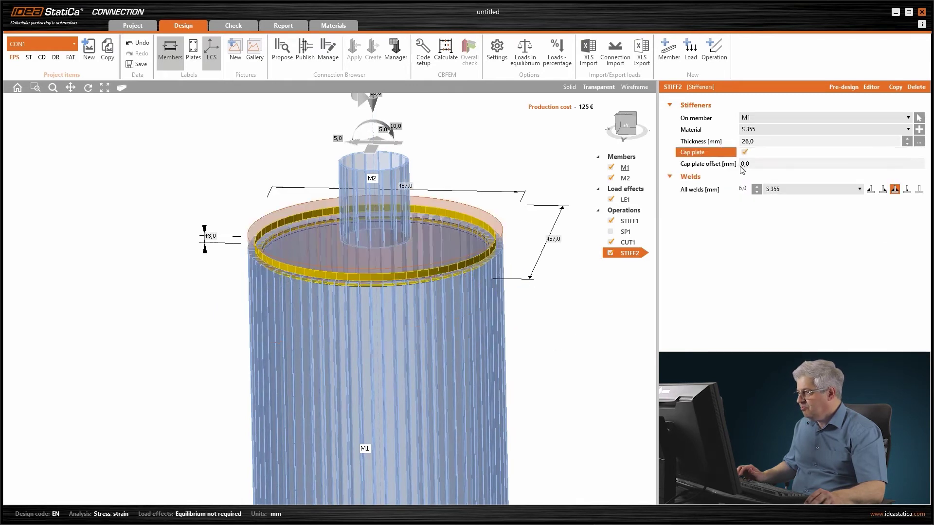
left_click(753, 118)
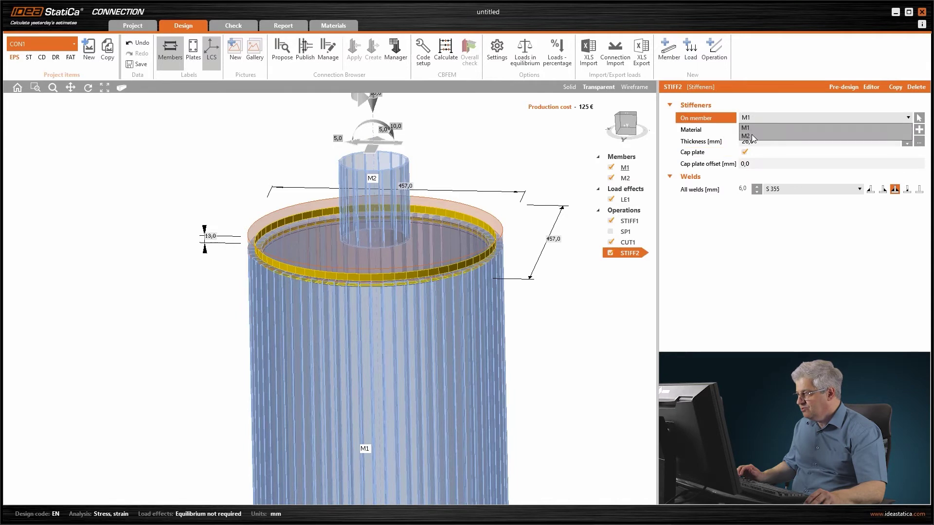
left_click(751, 135)
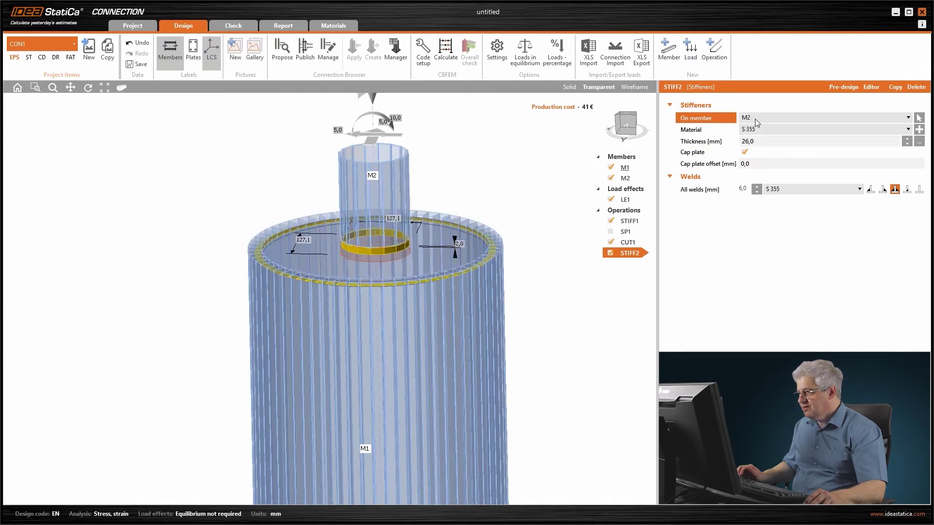
left_click(755, 117)
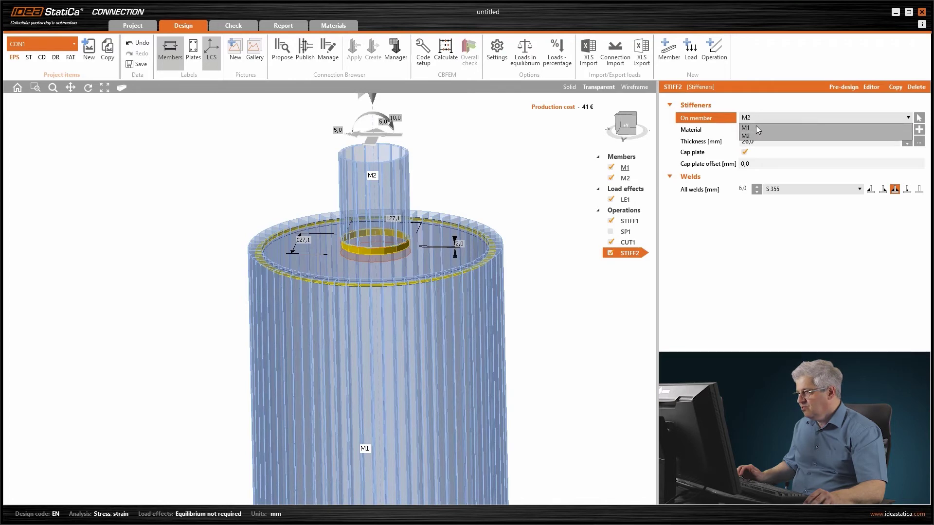
left_click(756, 127)
mouse_move(383, 271)
right_mouse_down()
mouse_move(413, 242)
mouse_move(397, 260)
right_mouse_up()
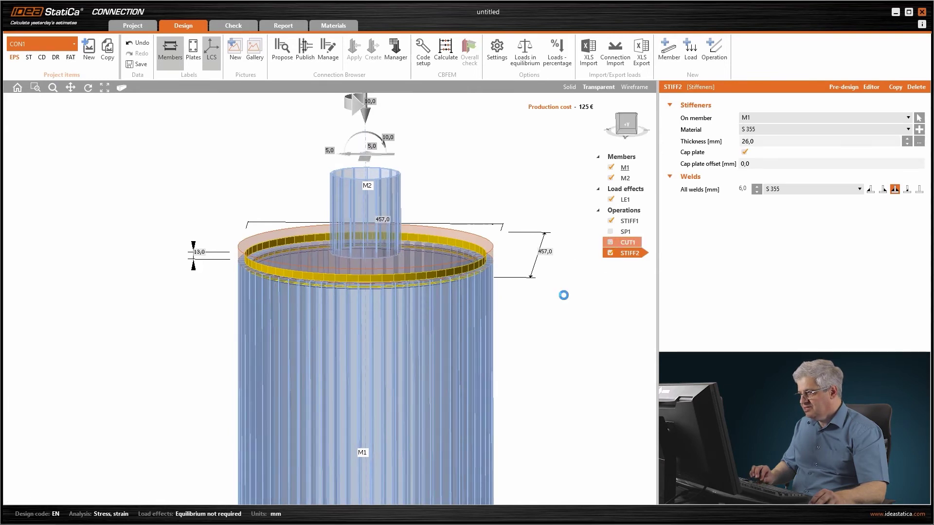
mouse_move(407, 287)
right_mouse_down()
mouse_move(404, 271)
mouse_move(413, 272)
right_mouse_up()
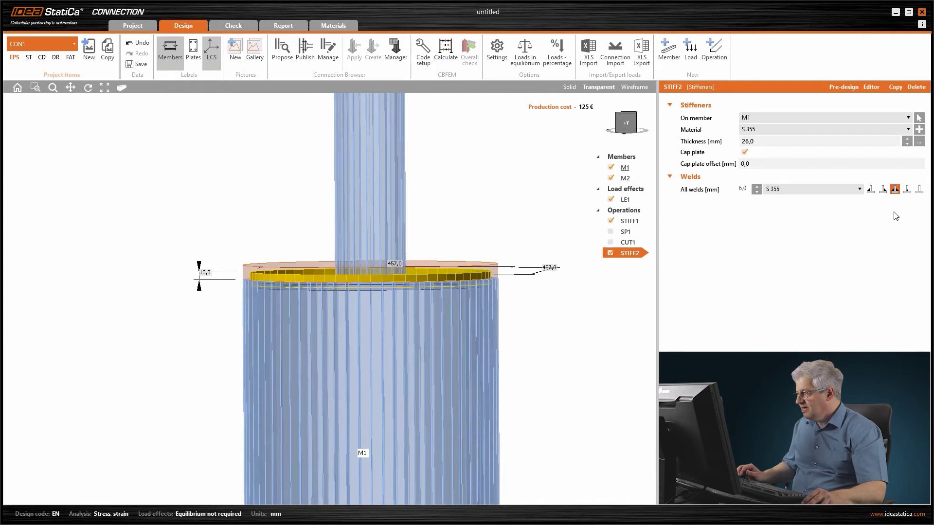
Remove the cap plate's weld and set its cap plate offset to 15 mm
left_click(918, 190)
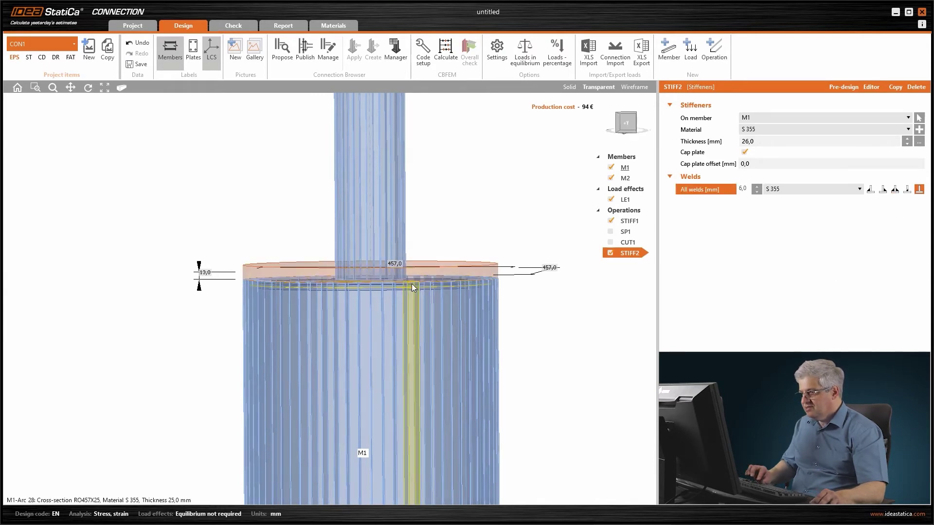
left_click(756, 164)
type("15")
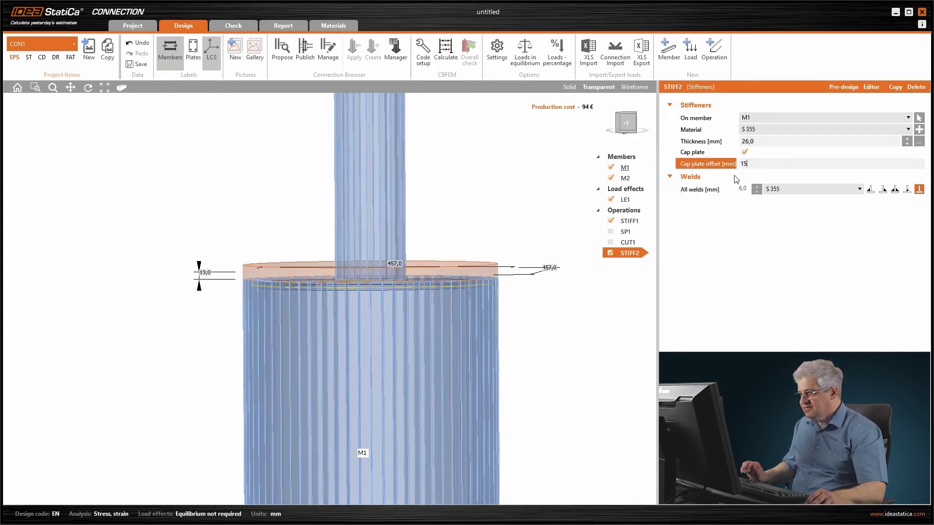
key("Return")
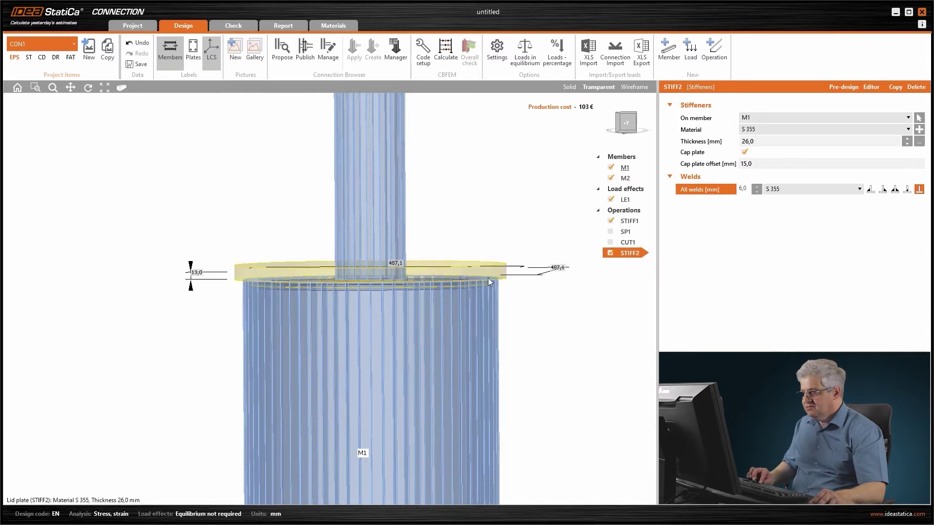
right_click_drag(516, 258, 522, 311)
Copy CUT1 as CUT2, then delete the original CUT1
right_click(628, 243)
left_click(630, 248)
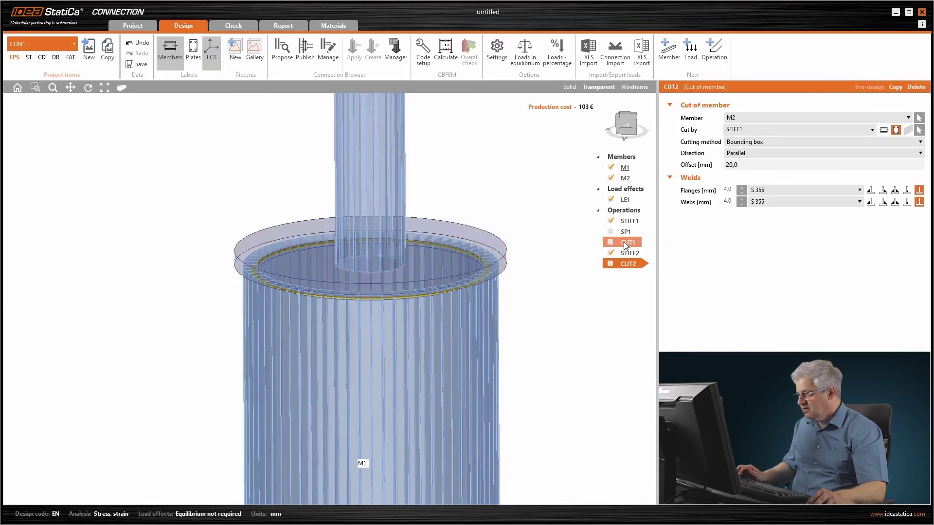
right_click(624, 242)
left_click(638, 261)
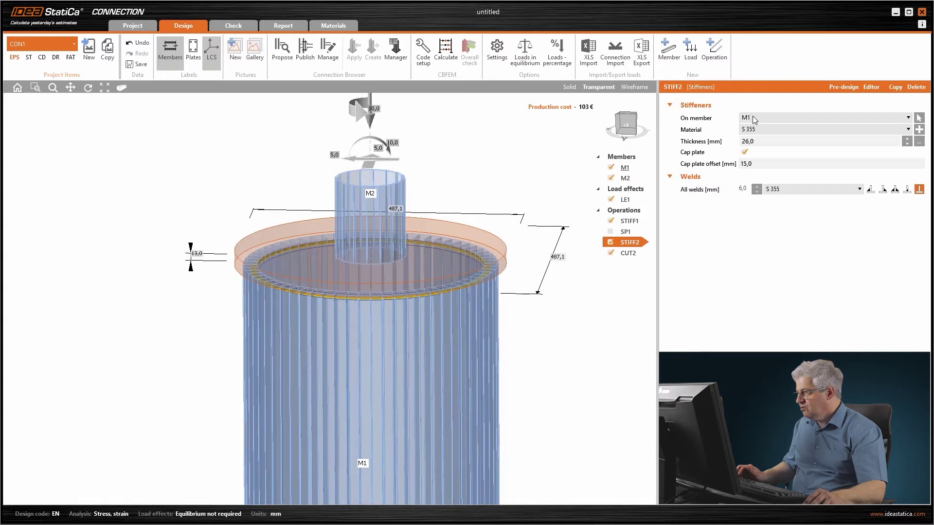
Make CUT2 cut M2 by STIFF2 with a 0 mm offset
left_click(628, 253)
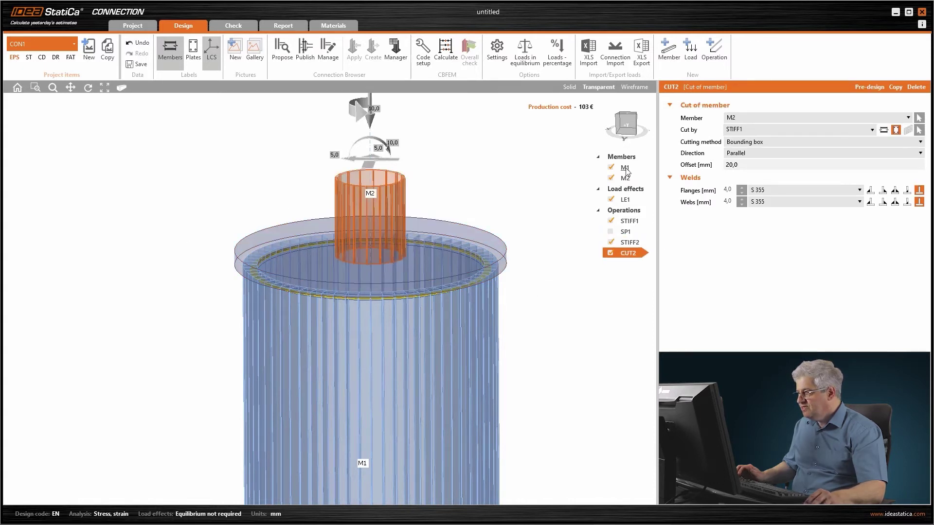
left_click(741, 133)
left_click(741, 144)
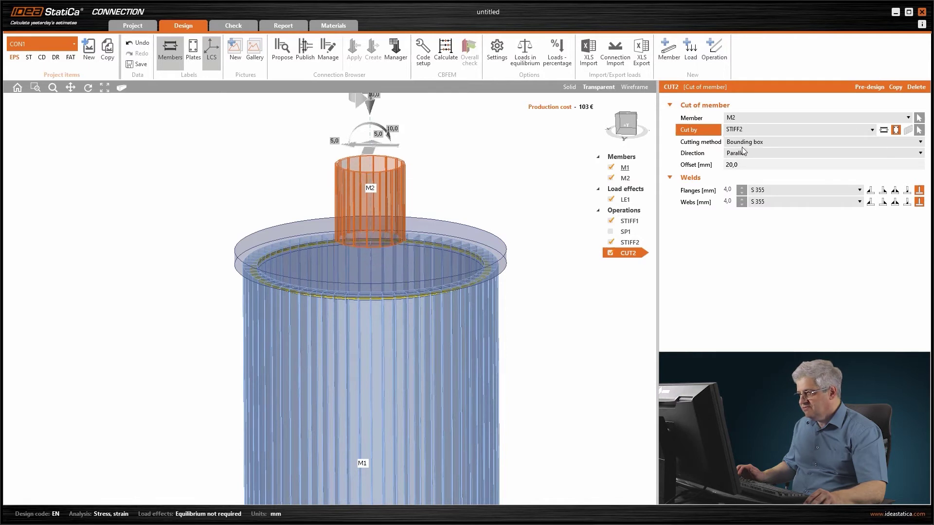
left_click(744, 164)
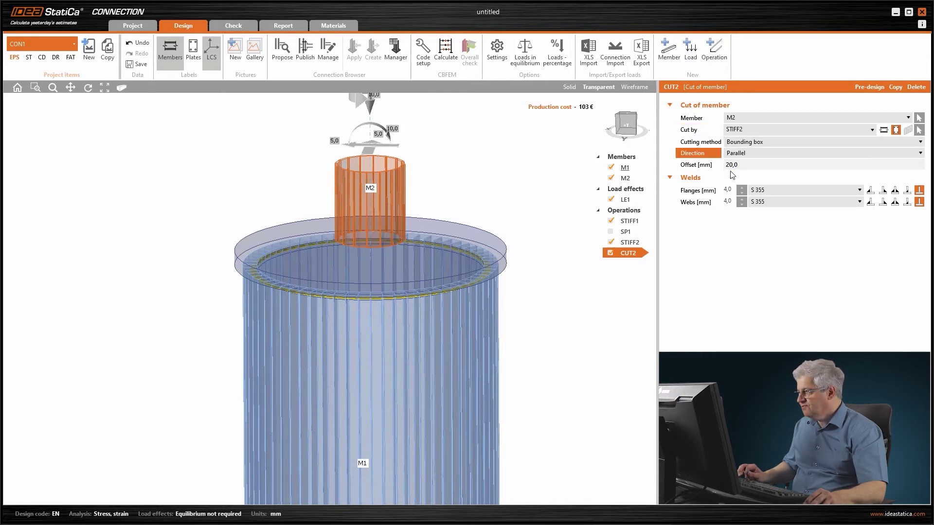
left_click(713, 167)
type("0")
key("Tab")
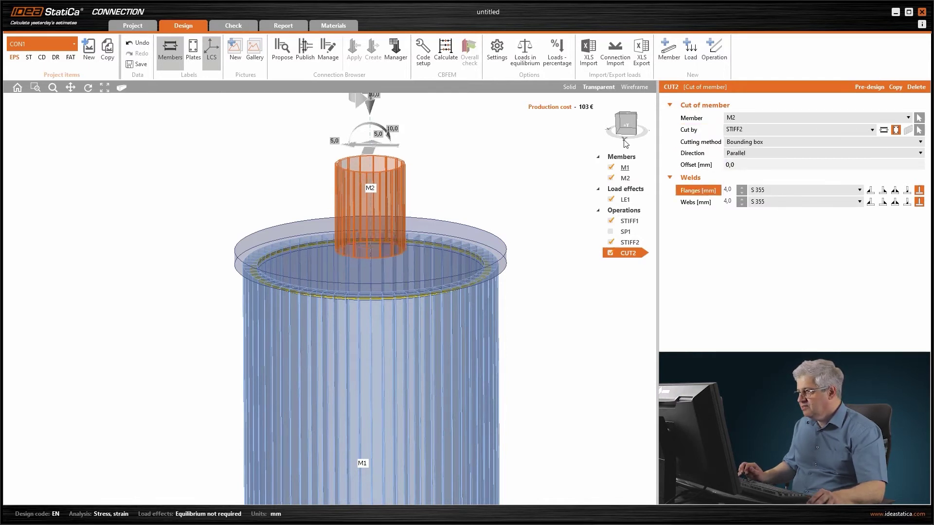
Set no weld on the flanges and a fillet weld around M2's base
left_click(569, 89)
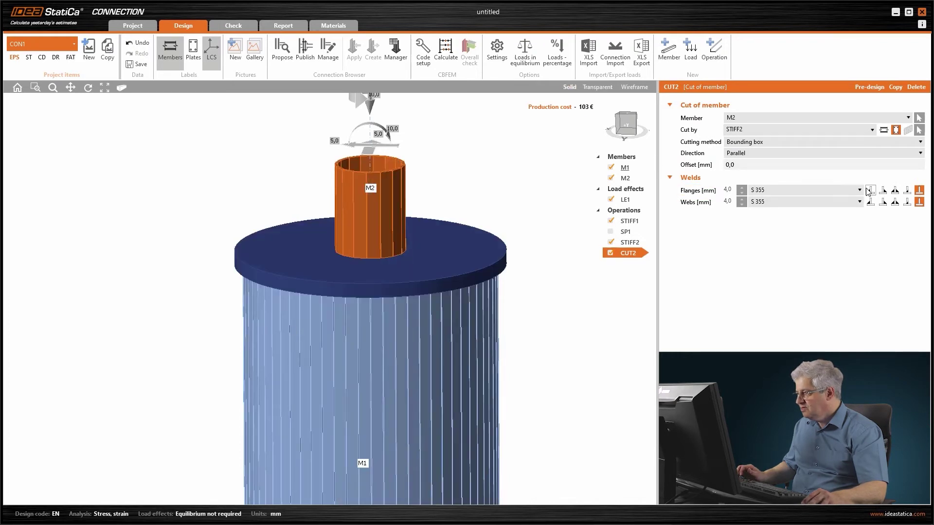
left_click(870, 192)
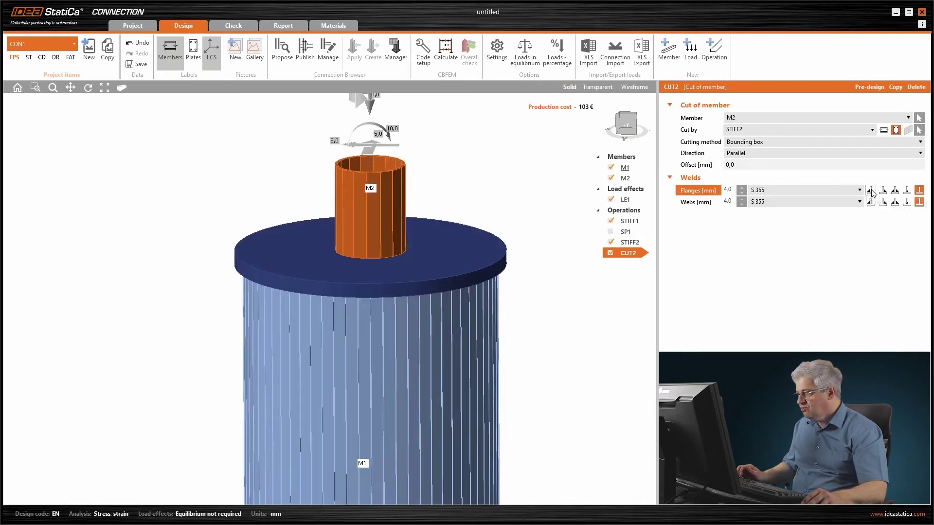
left_click(919, 191)
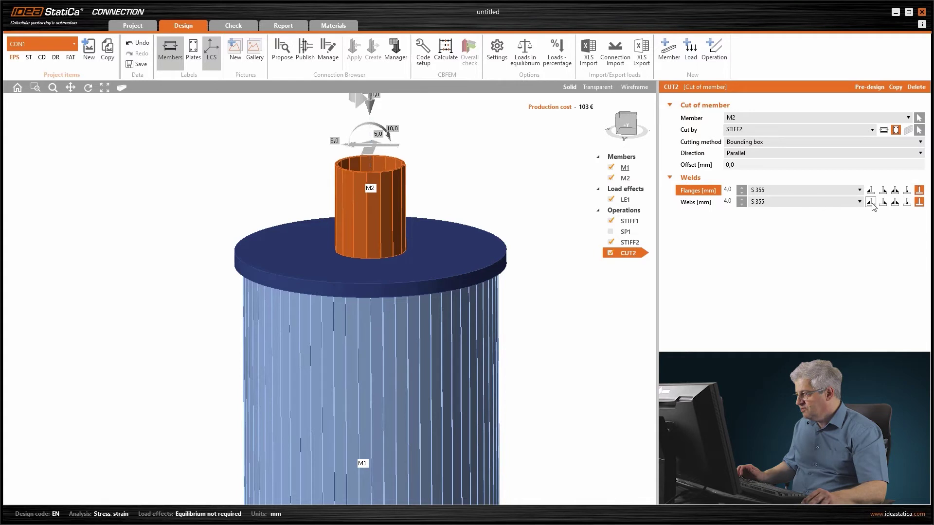
left_click(871, 203)
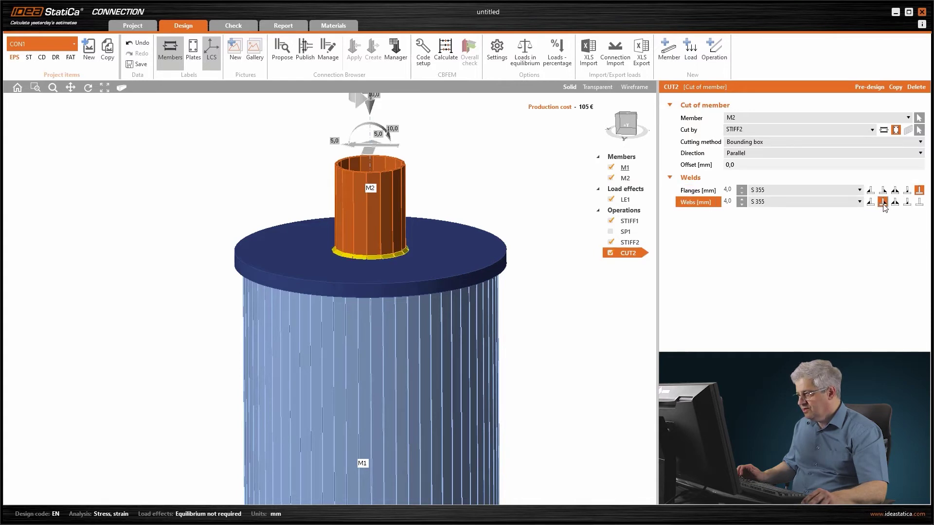
right_click_drag(454, 255, 478, 221)
left_click(629, 123)
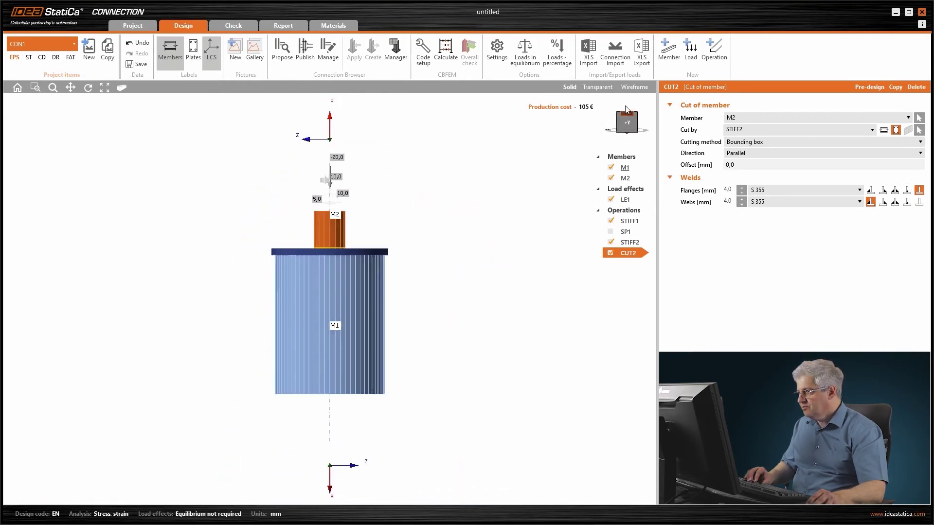
left_click(598, 86)
scroll(355, 256, "up", 5)
middle_click_drag(355, 257, 439, 267)
scroll(438, 267, "down", 1)
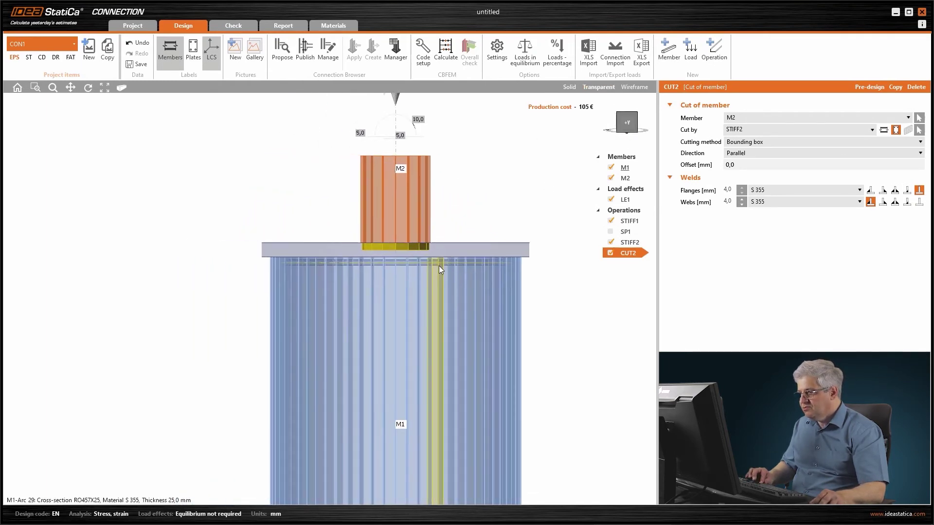
Add a bolt grid operation joining STIFF1 and STIFF2 with M12 8.8 bolts
right_click_drag(439, 267, 440, 284)
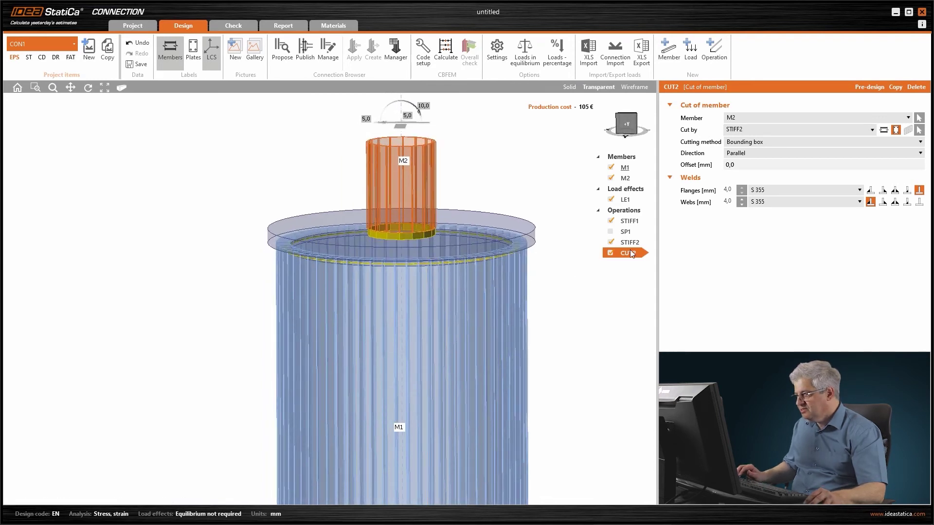
right_click(638, 209)
left_click(649, 215)
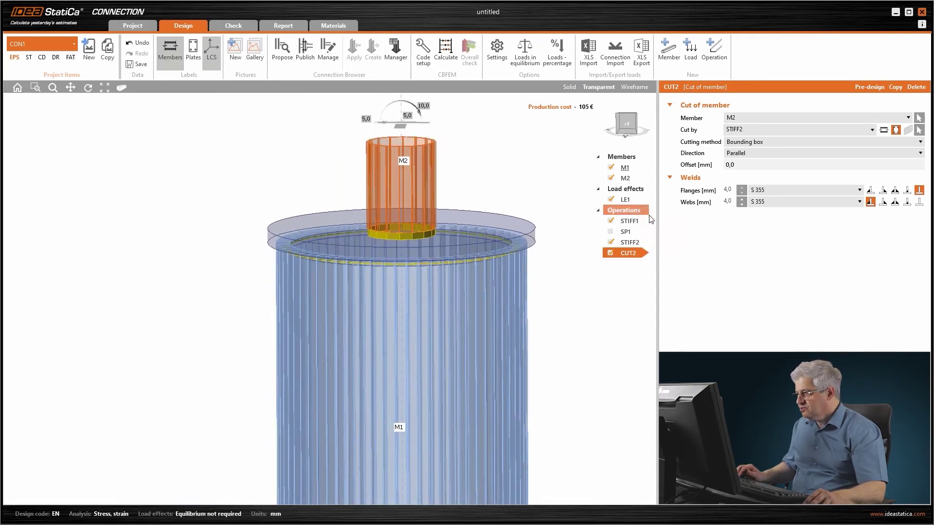
left_click(530, 336)
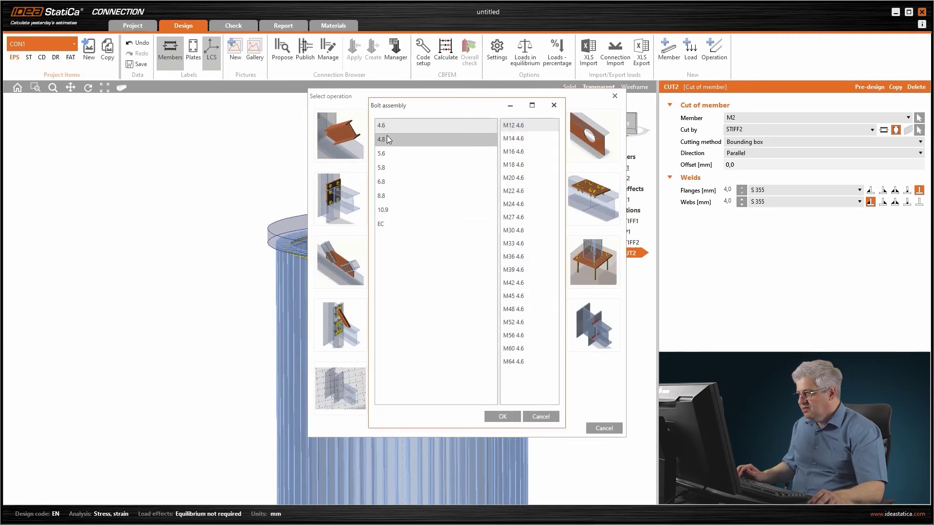
left_click(390, 195)
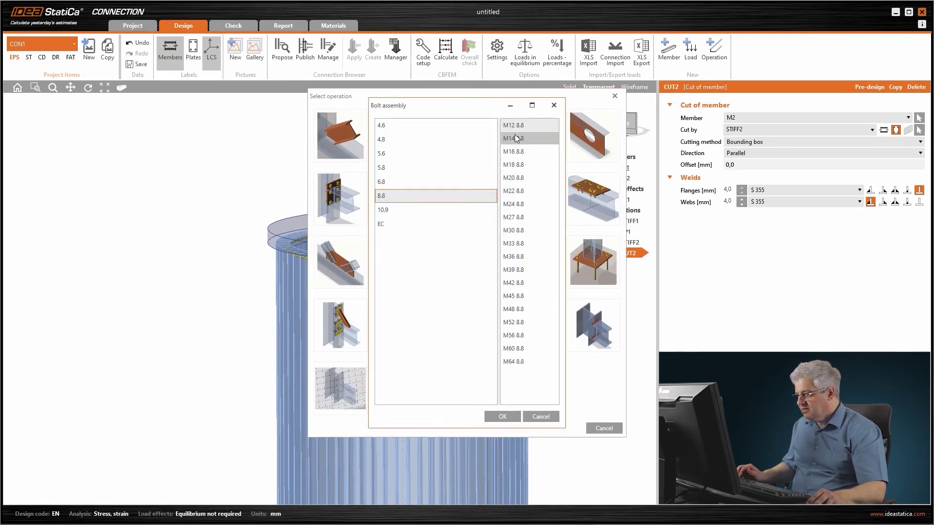
left_click(501, 417)
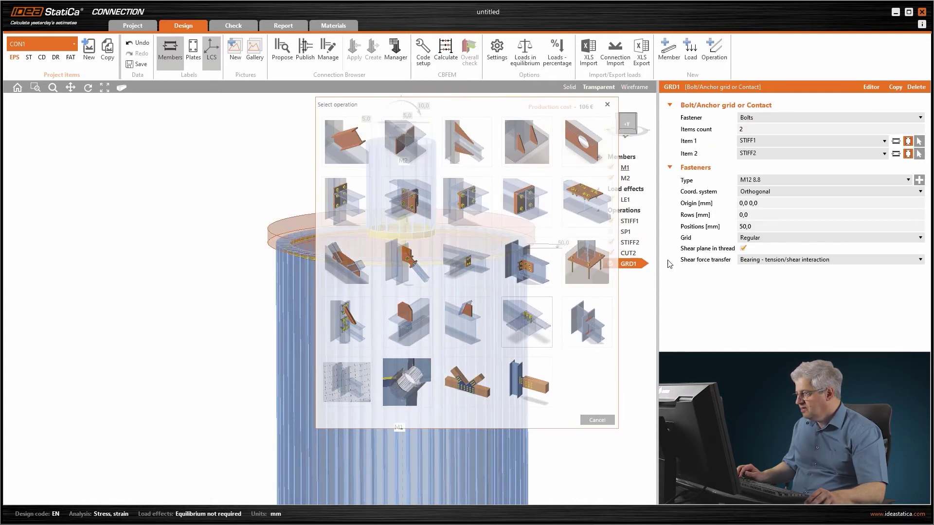
Lay the bolts out on a polar coordinate system with a 50 mm radius
left_click(774, 191)
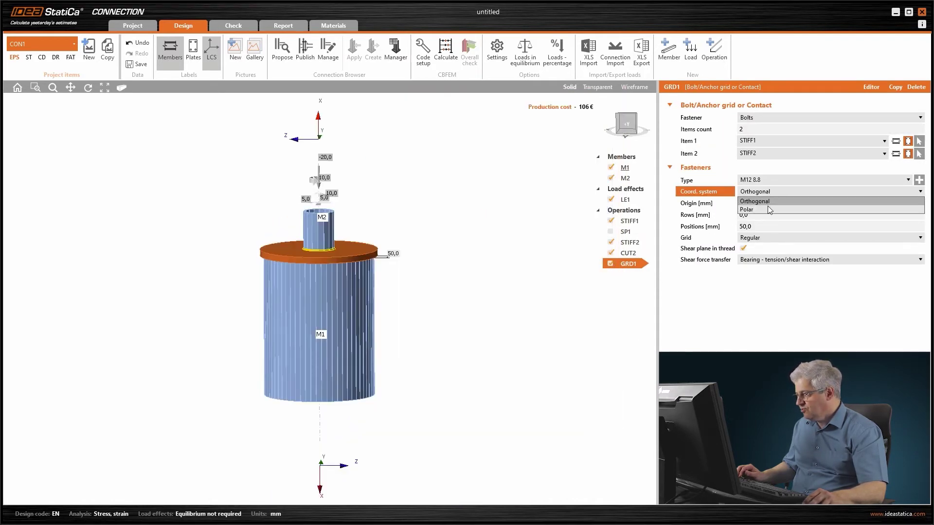
left_click(765, 207)
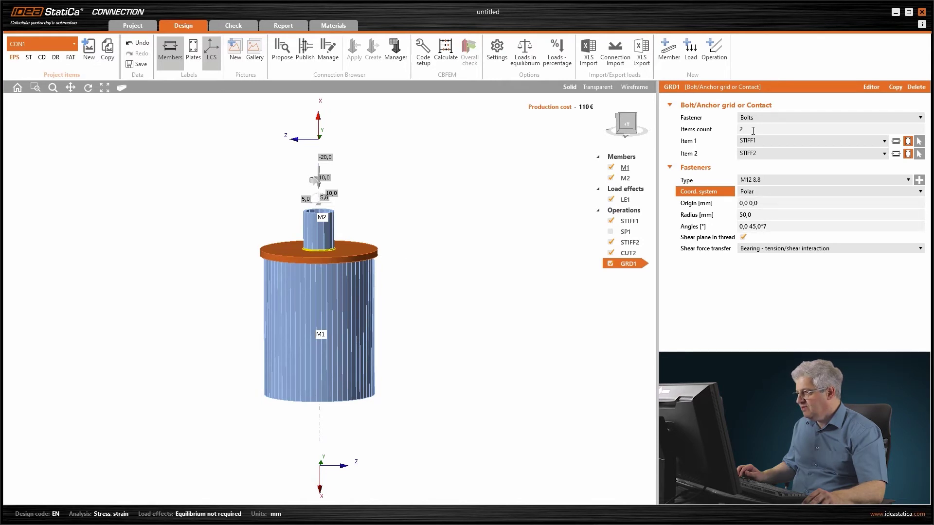
left_click_drag(753, 130, 738, 130)
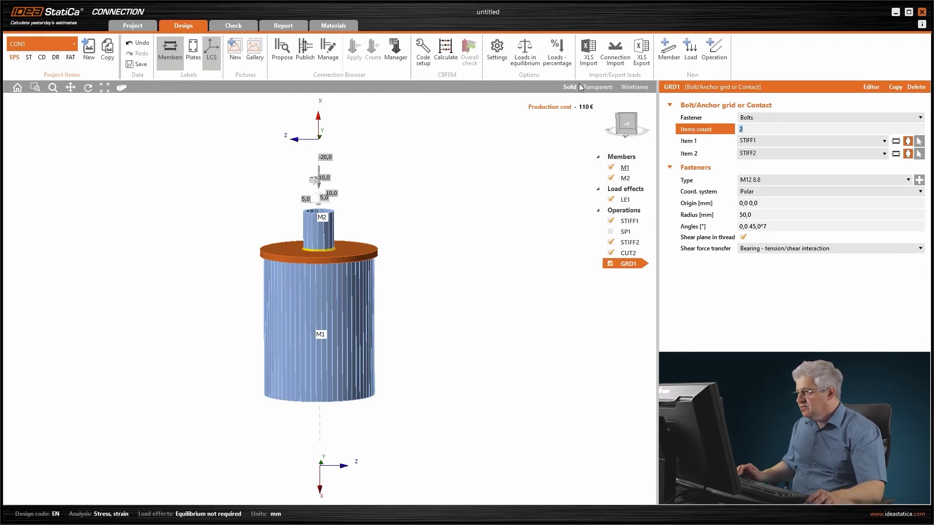
left_click(595, 87)
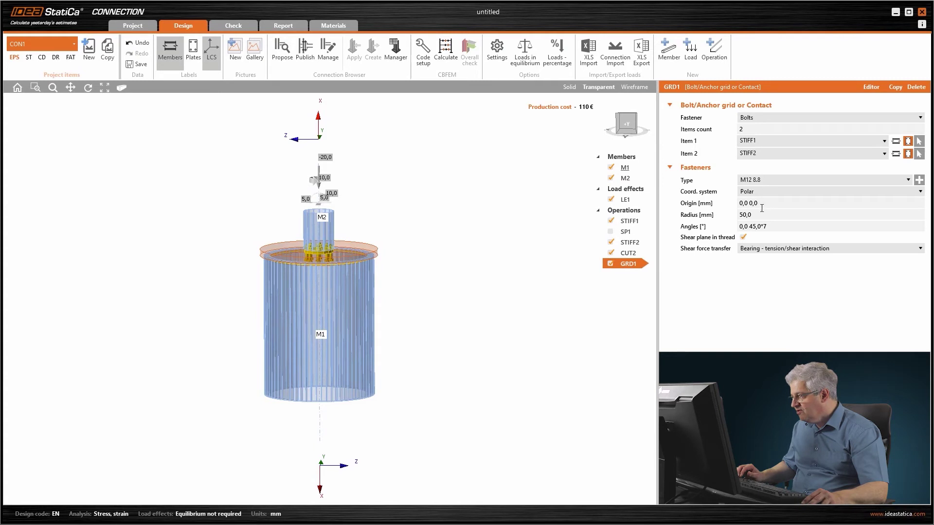
Set the bolt circle radius to 132,5 mm and the angle step to 60°
left_click(723, 214)
type("132,5")
key("Tab")
key("End")
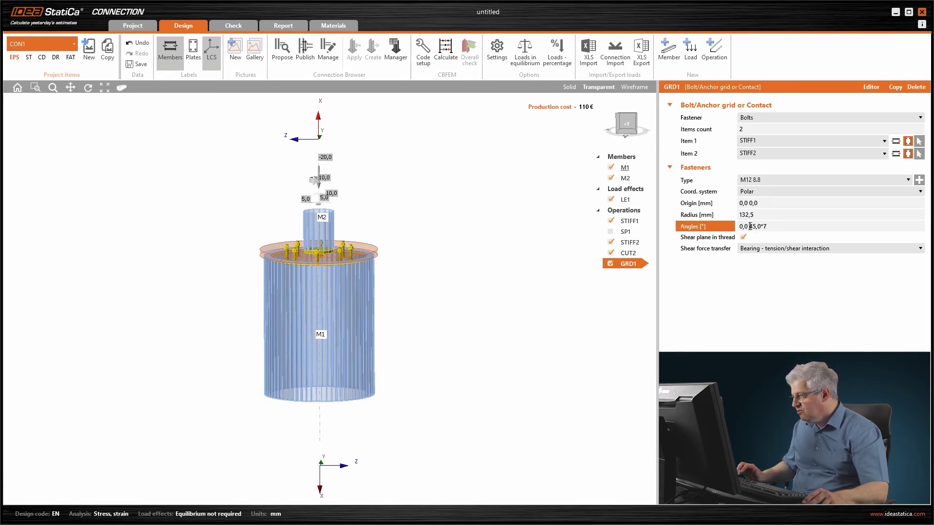
left_click_drag(751, 226, 760, 226)
type("60")
key("Tab")
left_click(771, 226)
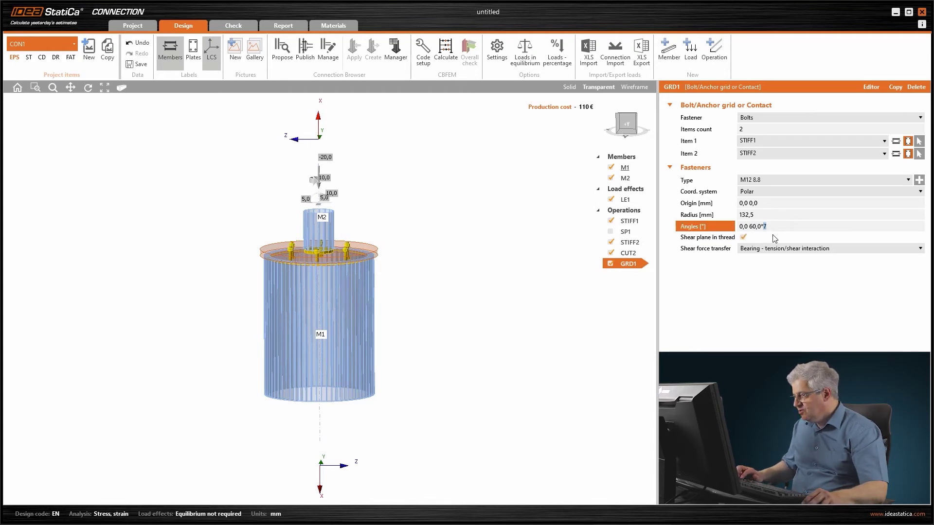
type("4")
key("Tab")
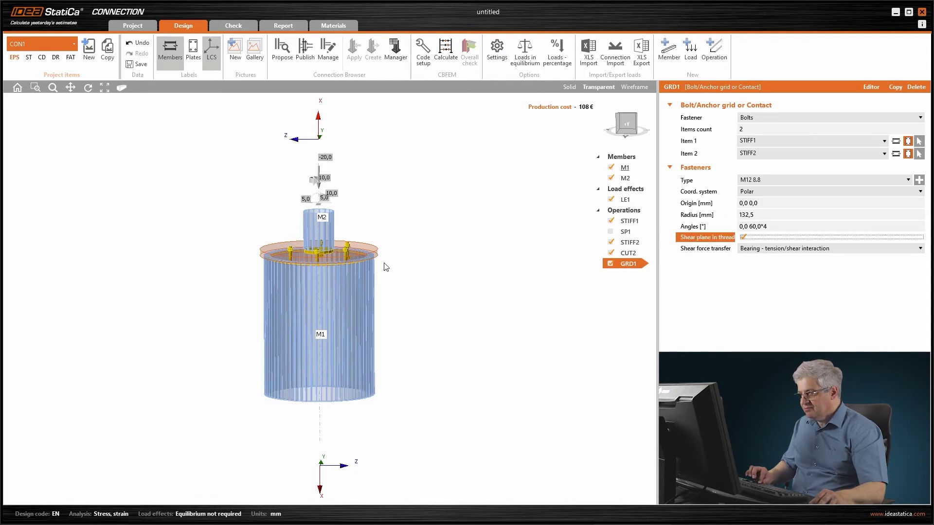
Remove the 0,0 start angle so the bolts sit at 60° spacing
right_click_drag(383, 265, 427, 295)
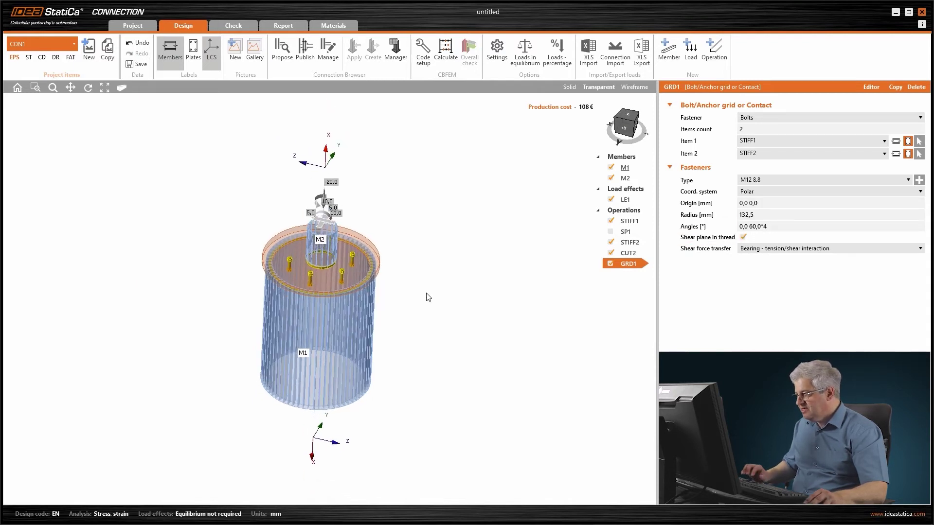
left_click(750, 227)
key("Home")
key("BackSpace")
key("Delete")
key("Delete")
key("Delete")
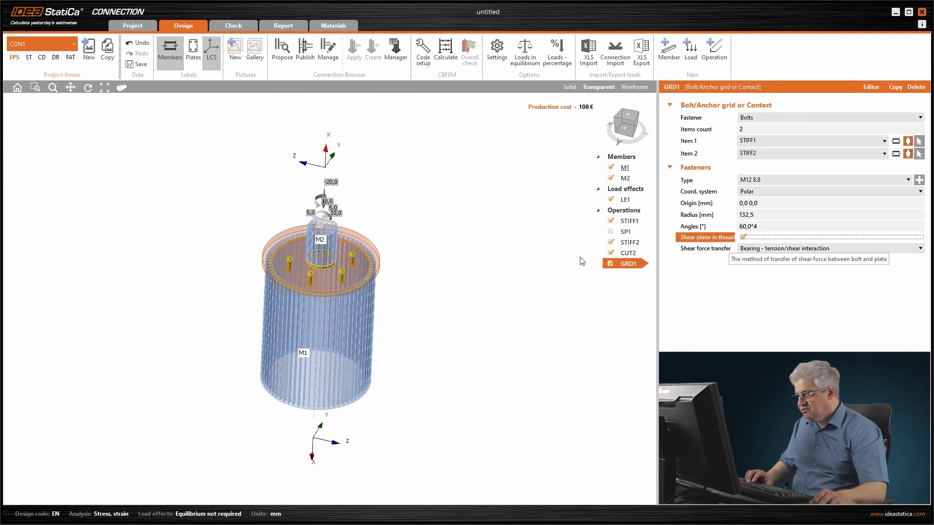
right_click_drag(339, 263, 513, 259)
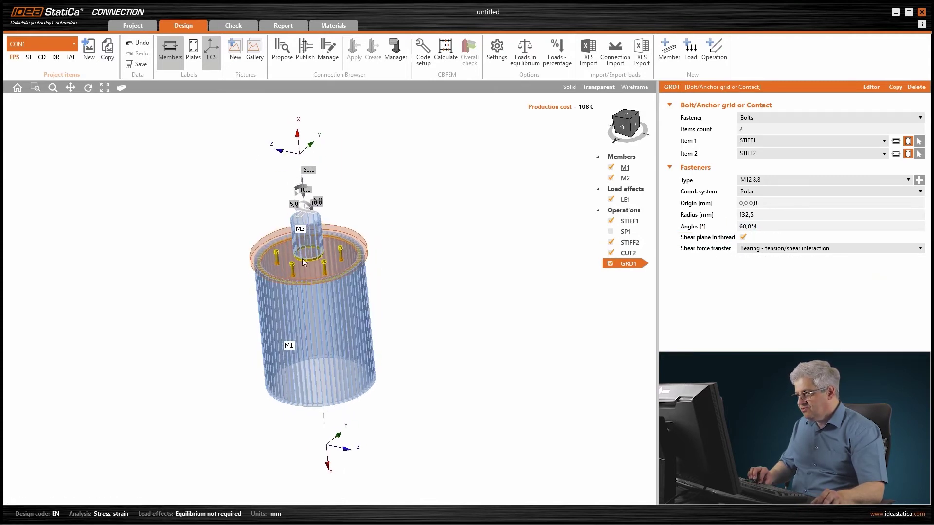
right_click_drag(282, 262, 167, 246)
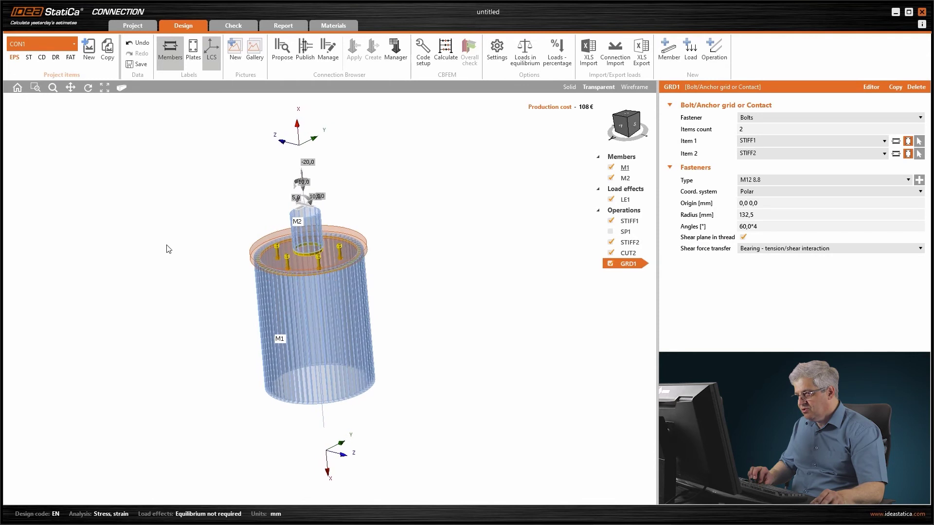
left_click(754, 227)
key("Return")
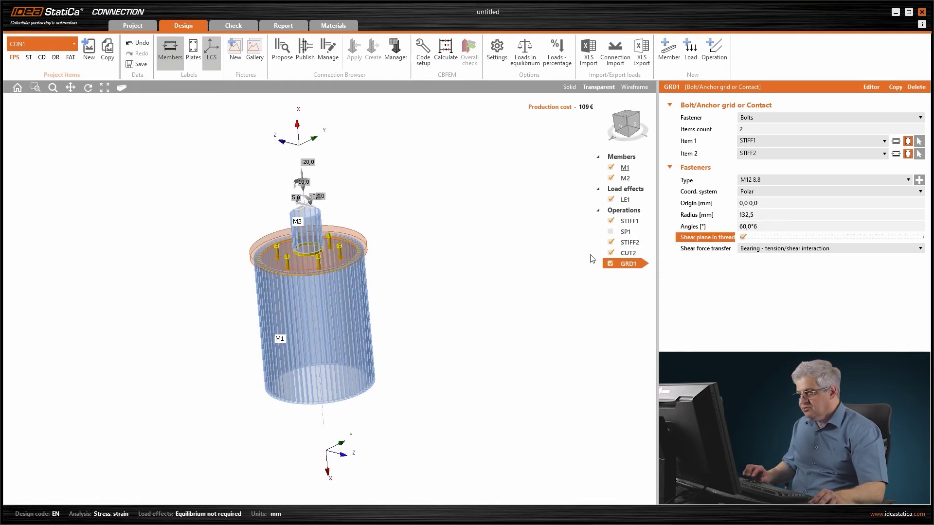
Settle on six bolts around the circle and pick M16 8.8 in the bolt assembly list
right_click_drag(408, 262, 350, 280)
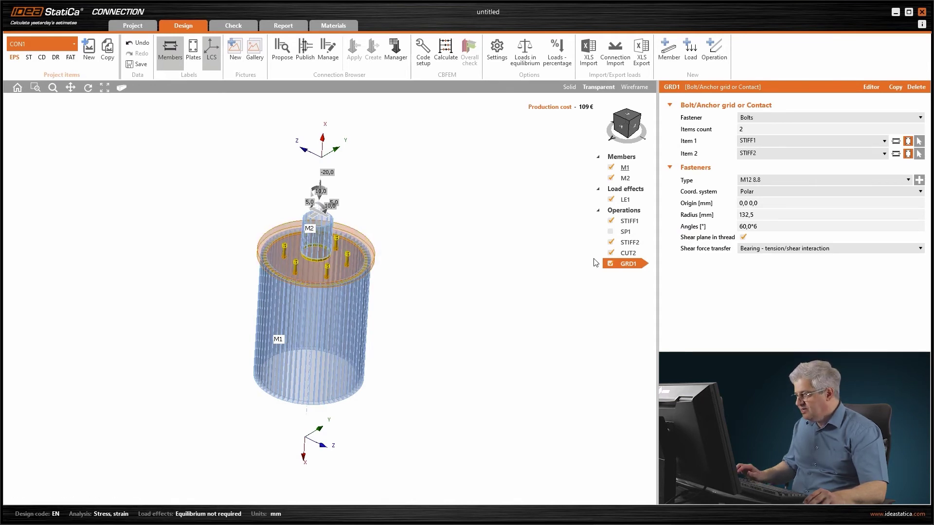
left_click(771, 228)
key("BackSpace")
type("7")
key("Tab")
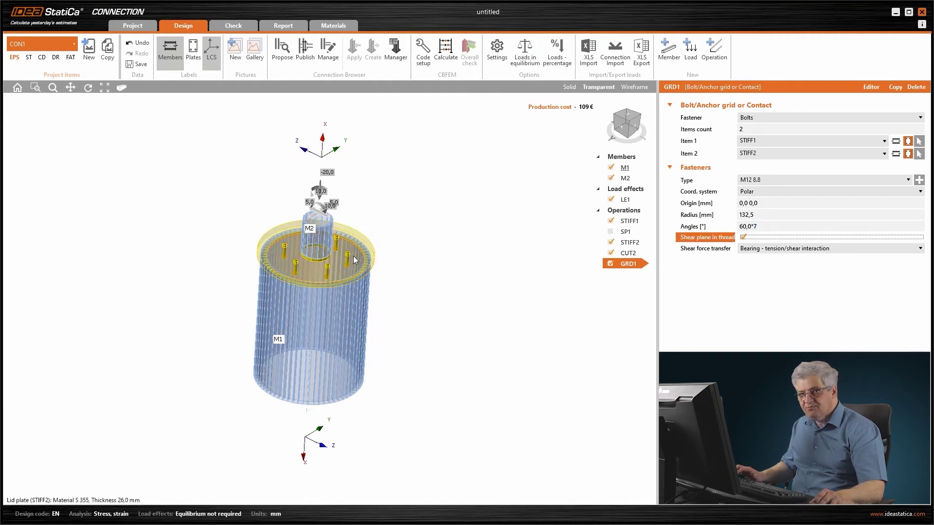
left_click(775, 227)
key("BackSpace")
type("6")
key("Tab")
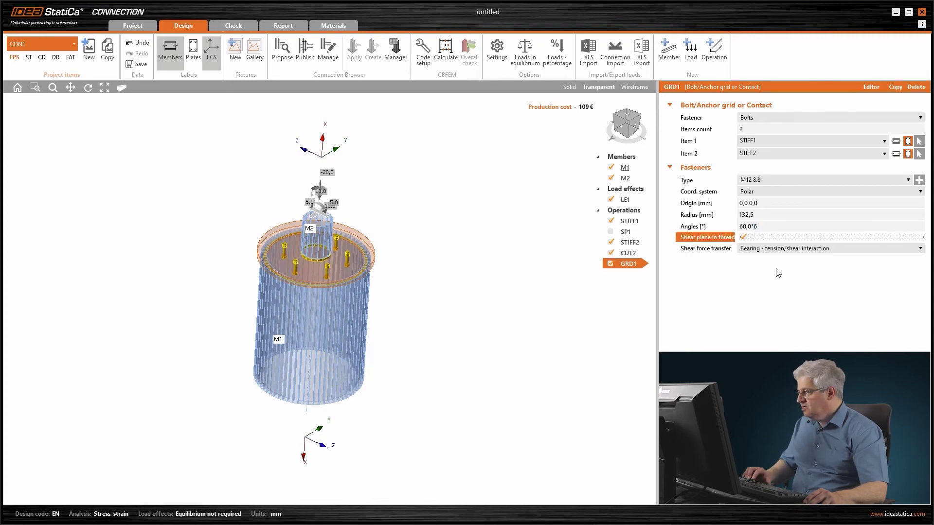
right_click_drag(285, 266, 291, 242)
scroll(291, 244, "up", 3)
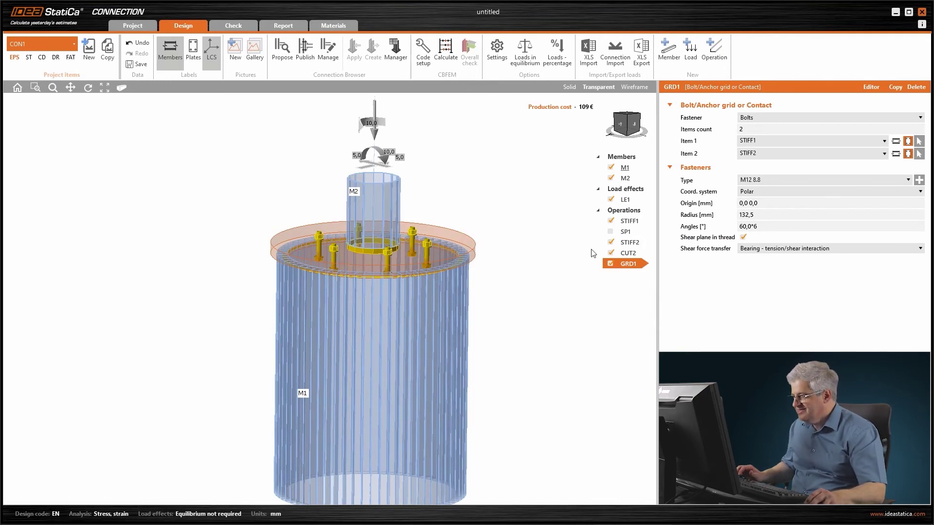
left_click(918, 180)
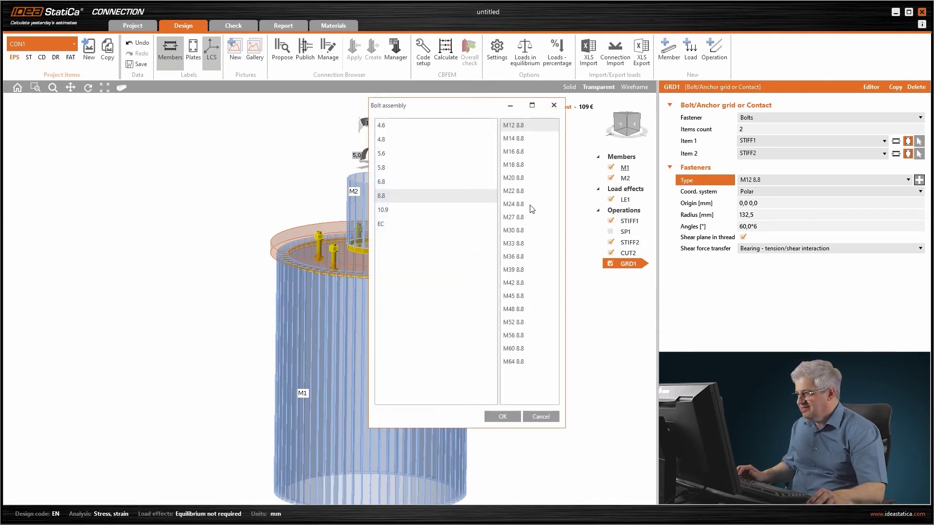
left_click(521, 153)
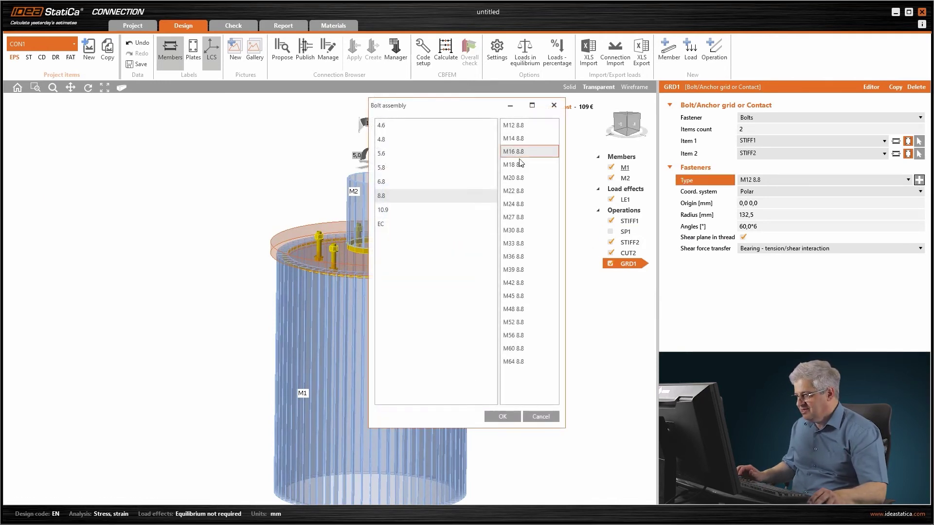
Confirm M16 8.8 as the bolt assembly and show the model as solid
left_click(503, 417)
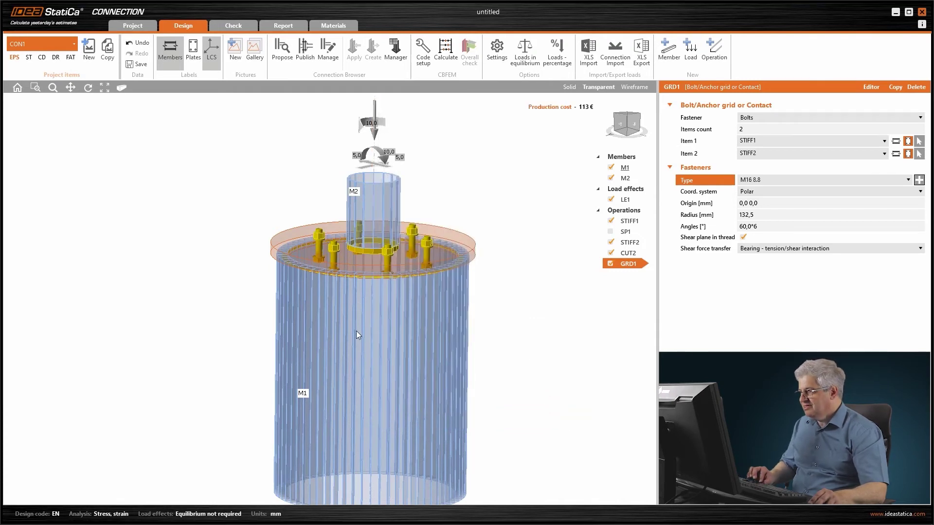
left_click(569, 87)
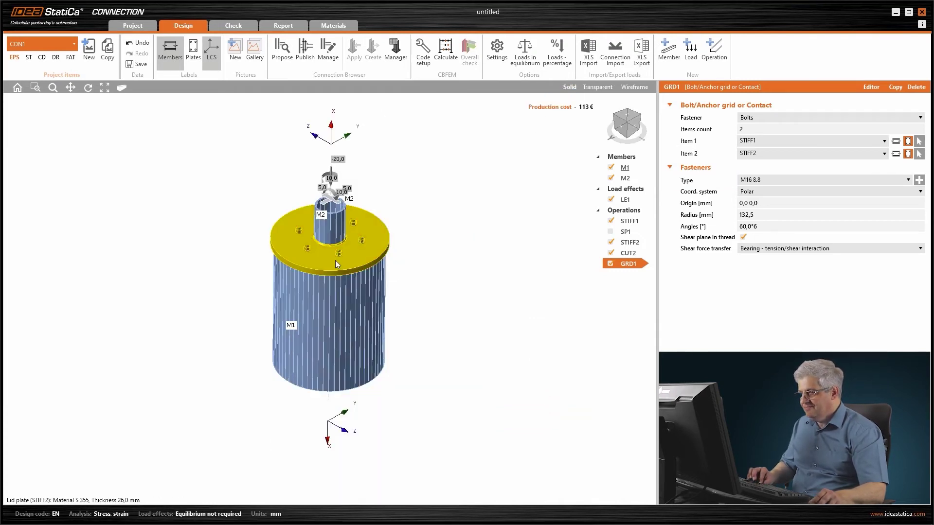
right_click_drag(334, 261, 337, 241)
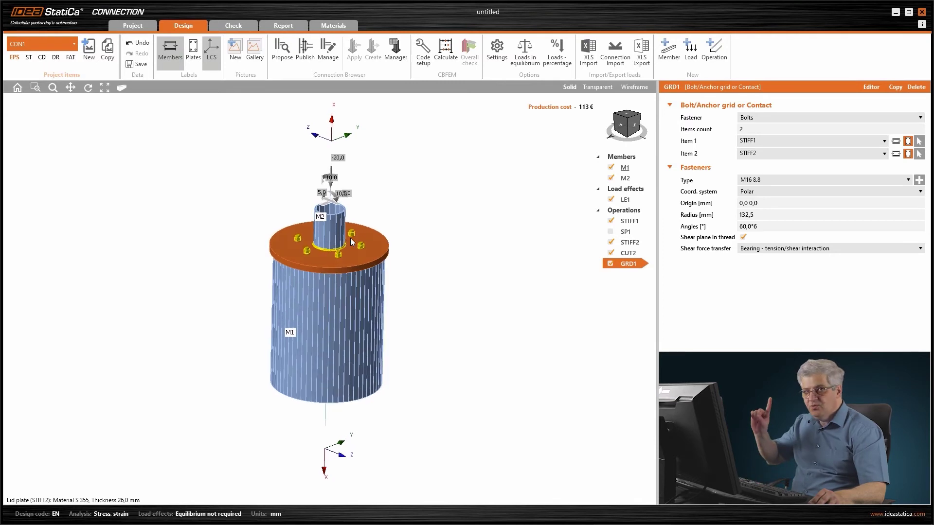
Cut a 100 mm circular hole at the centre of cap plate STIFF2
left_click(323, 257)
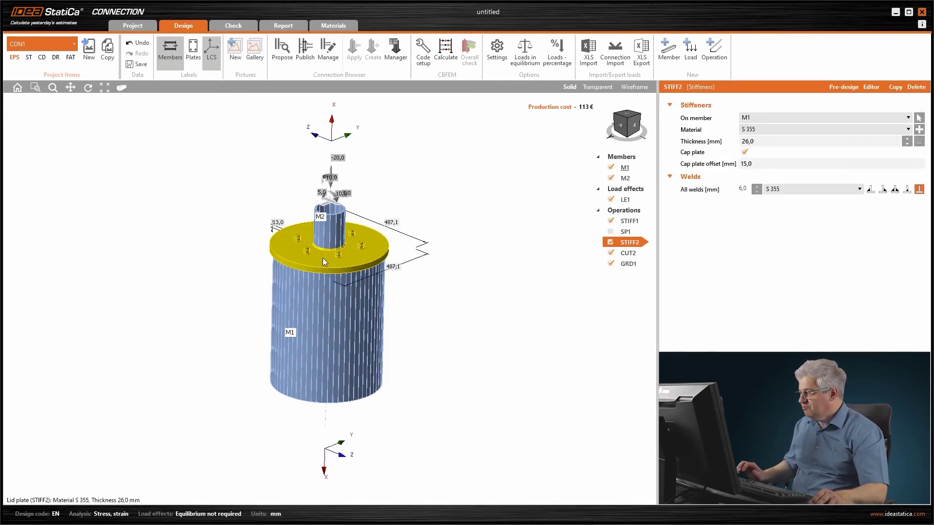
left_click(871, 86)
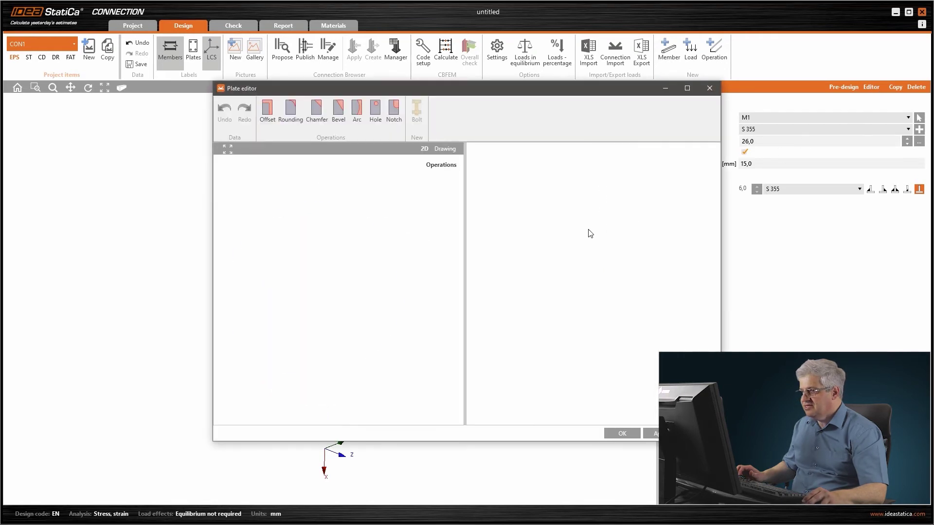
left_click(378, 109)
left_click(557, 214)
type("100")
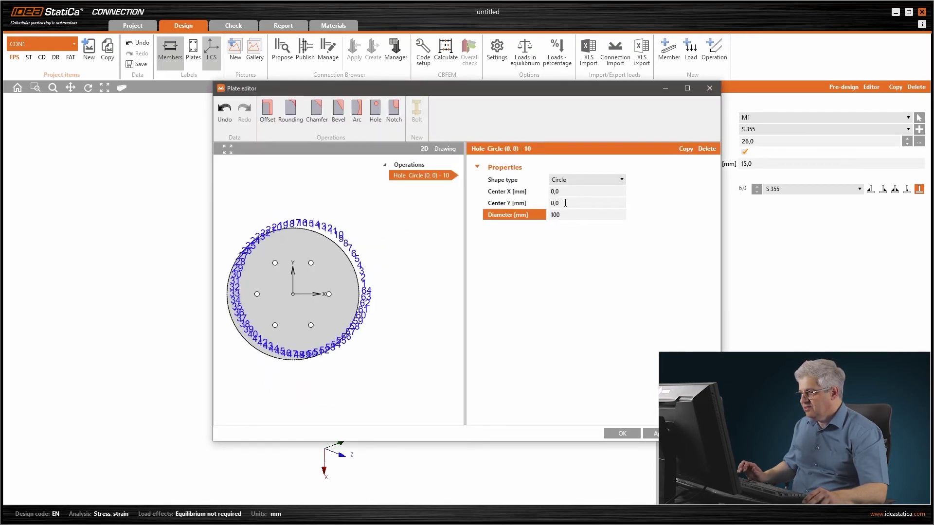
key("shift+Tab")
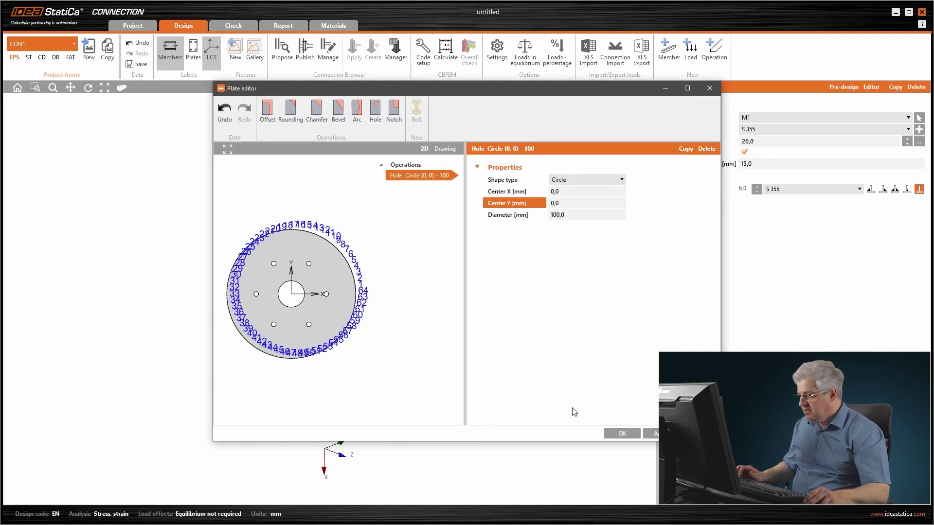
left_click(620, 432)
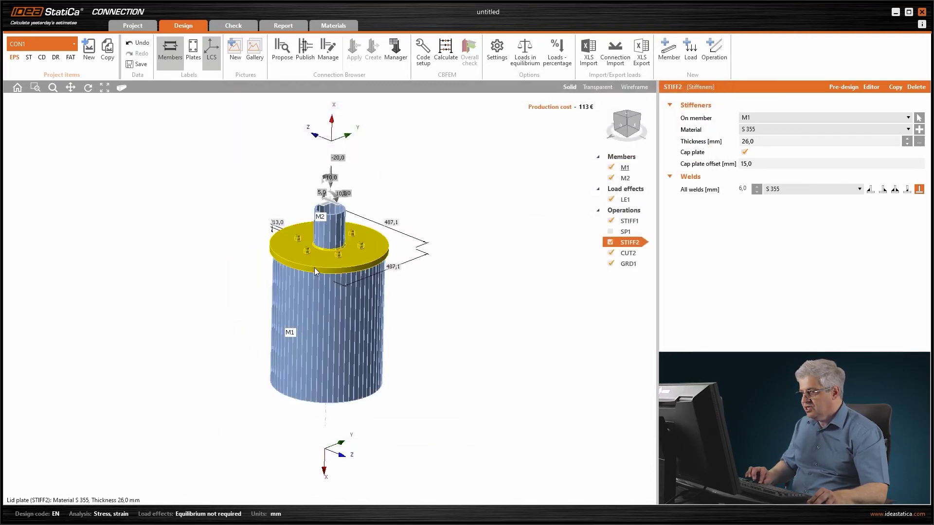
right_click_drag(311, 267, 305, 355)
scroll(319, 207, "up", 5)
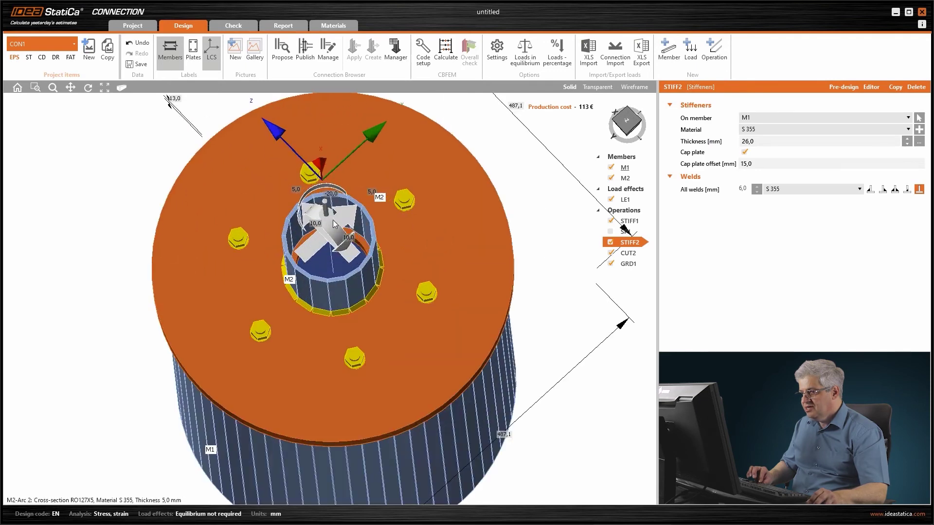
right_click_drag(328, 214, 321, 331)
scroll(340, 488, "down", 4)
Cut a 160 mm circular hole at the centre of stiffener STIFF1
left_click(342, 482)
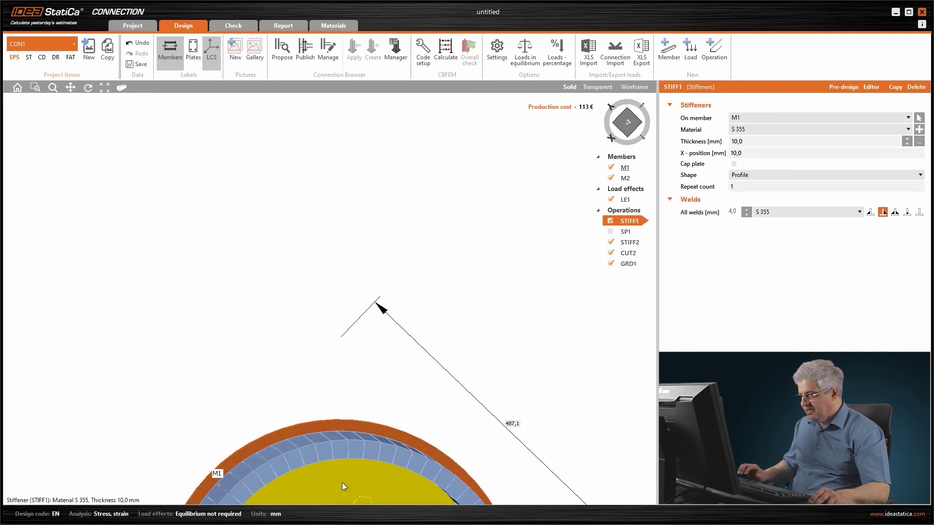
left_click(871, 87)
left_click(375, 109)
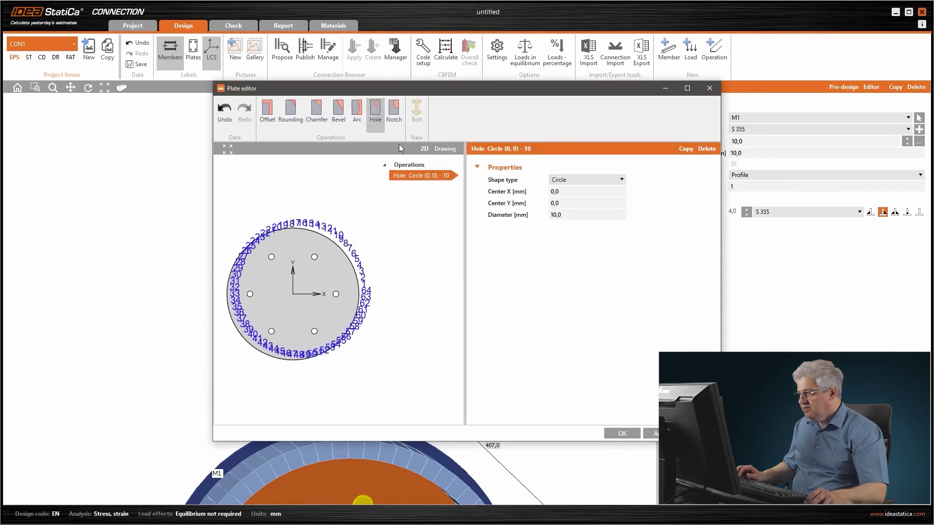
left_click(550, 214)
type("160")
key("Tab")
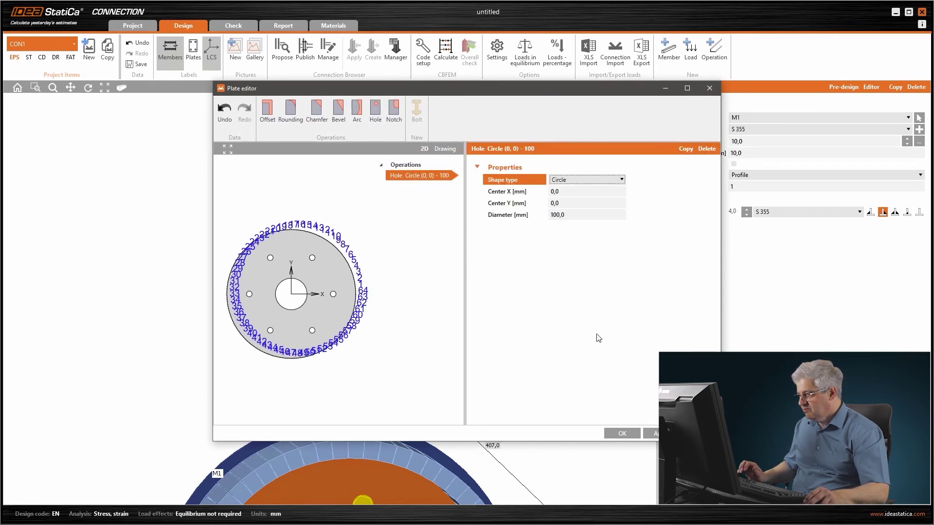
left_click(622, 433)
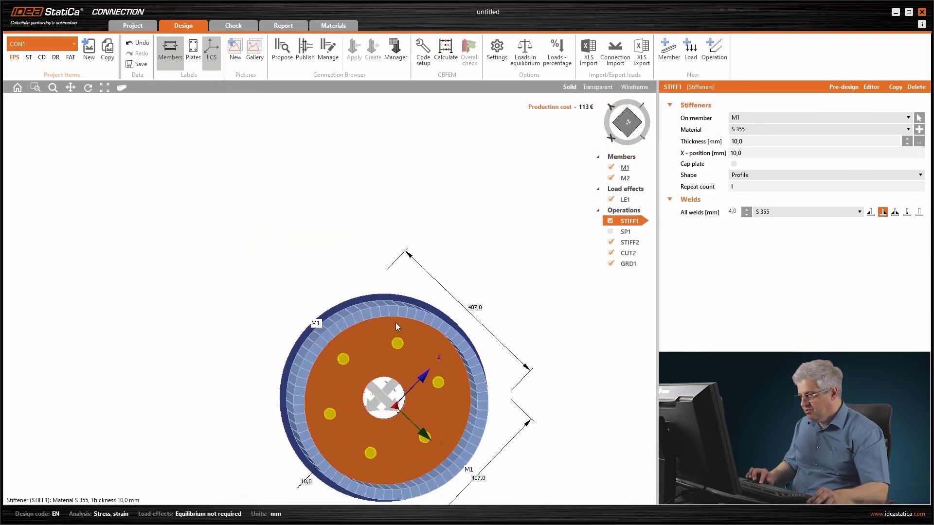
Run the CBFEM connection analysis, which fails at 0,0%
right_click_drag(453, 354, 389, 357)
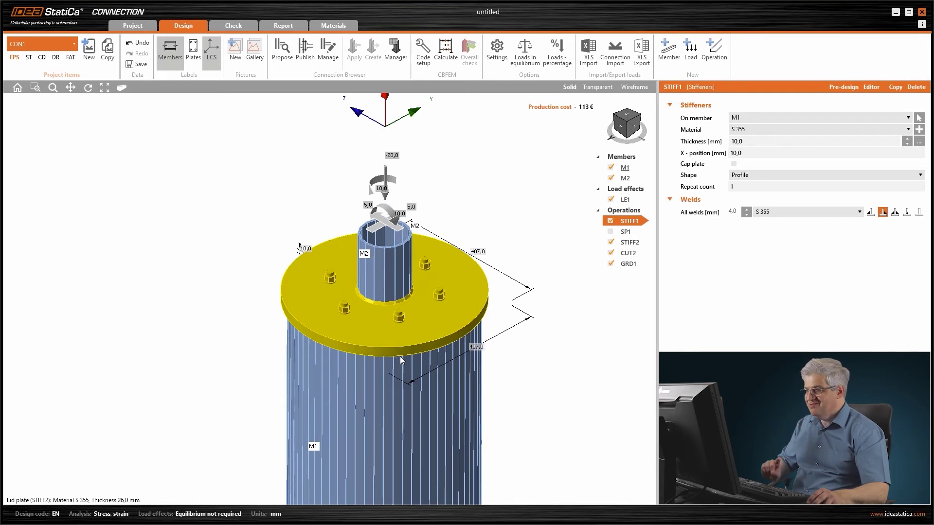
left_click(451, 53)
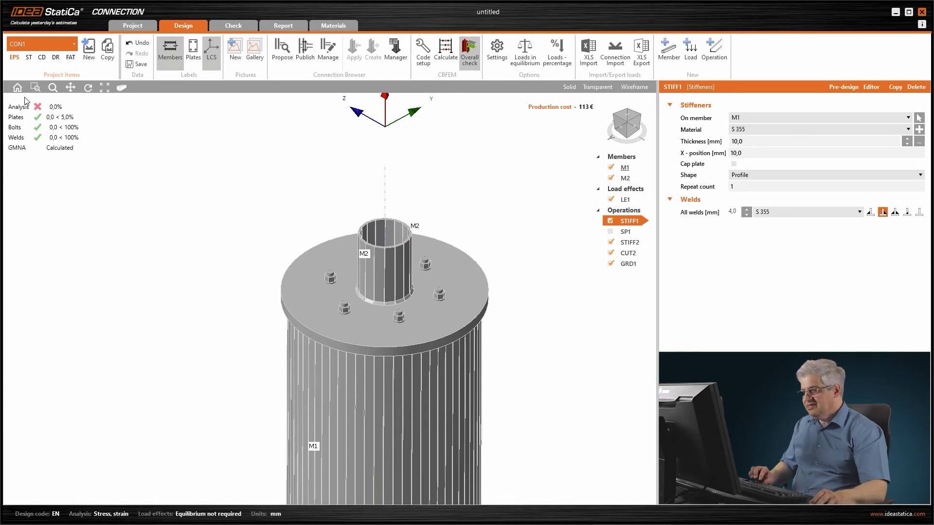
right_click_drag(300, 332, 308, 234)
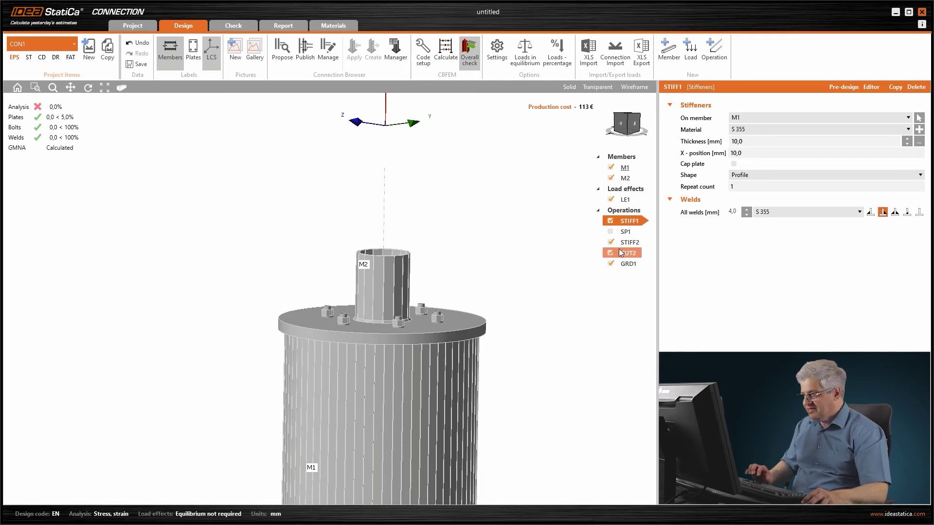
Check for missing welds, revealing M1 and STIFF2 unwelded, and view the model transparently
right_click(619, 210)
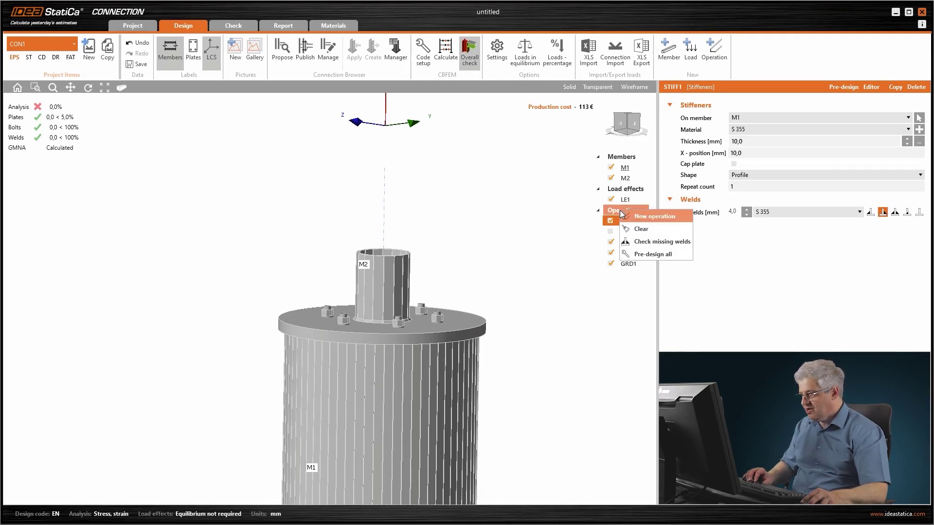
left_click(647, 241)
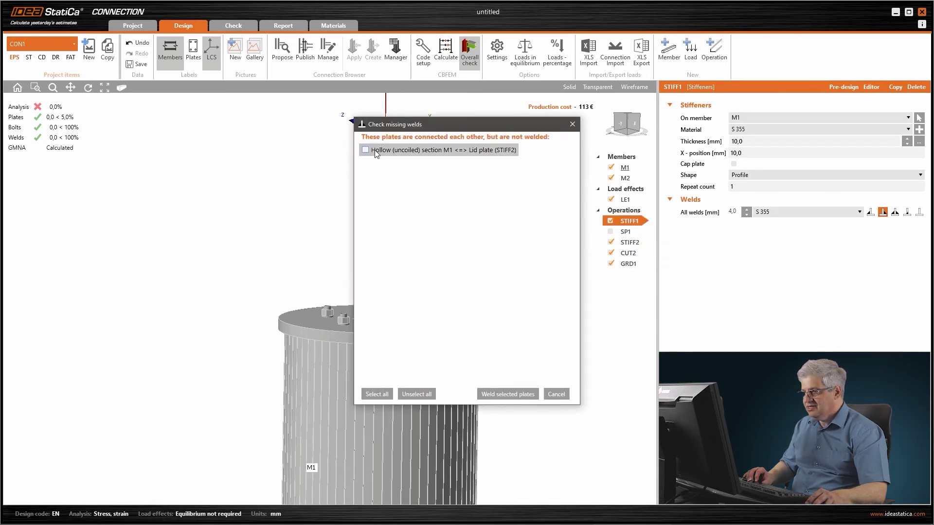
left_click_drag(376, 154, 579, 165)
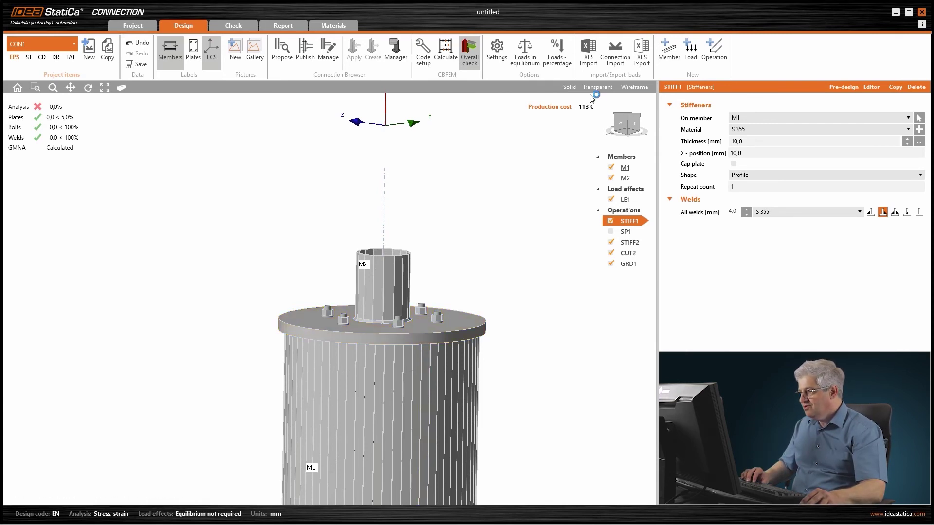
left_click(613, 222)
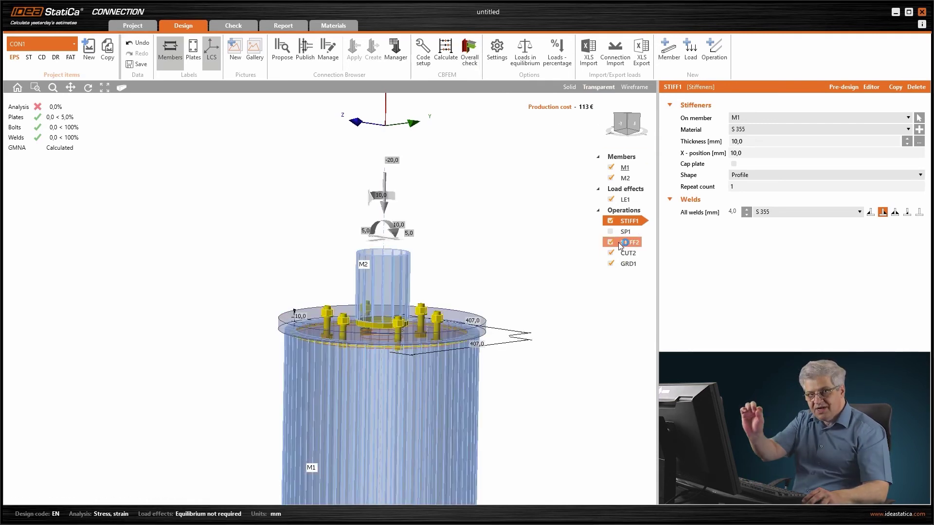
right_click(621, 212)
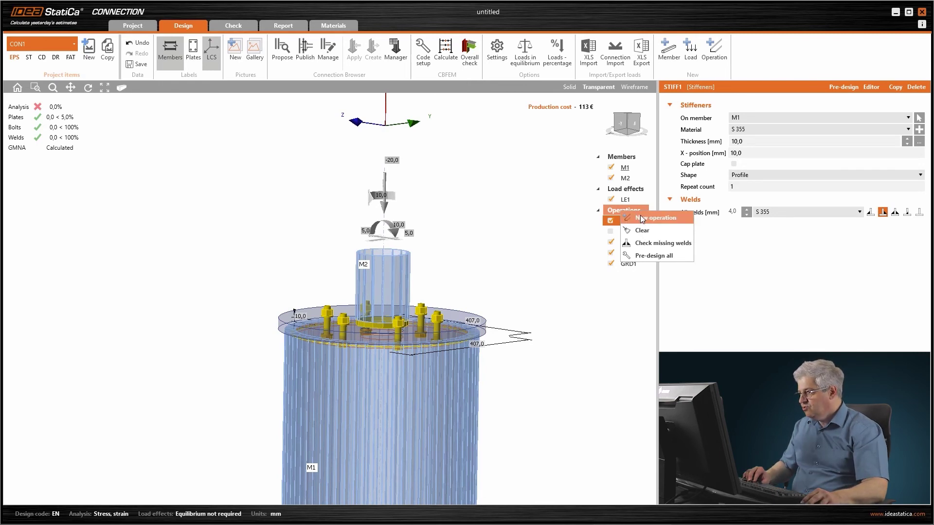
Add a new weld-or-contact operation set to type Contact with edge-to-surface placement
left_click(644, 219)
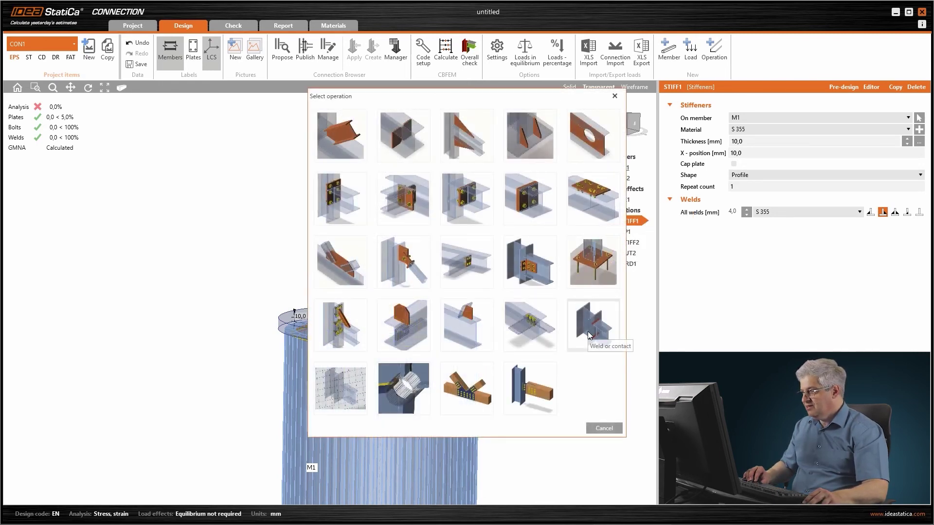
left_click(589, 330)
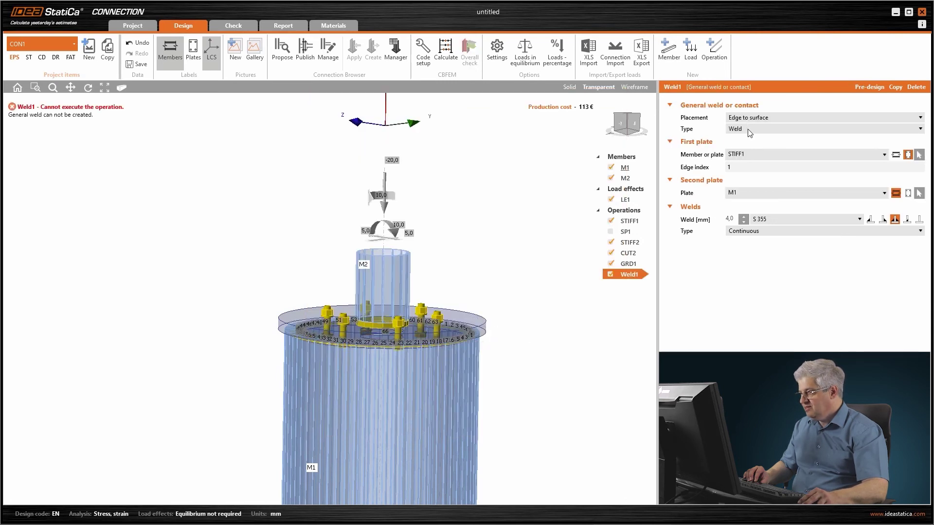
left_click(748, 130)
left_click(745, 144)
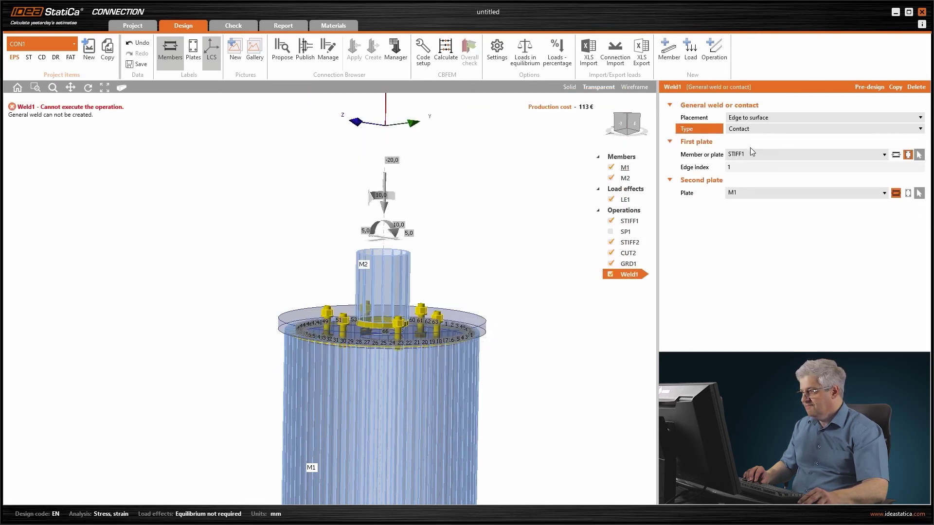
left_click(746, 118)
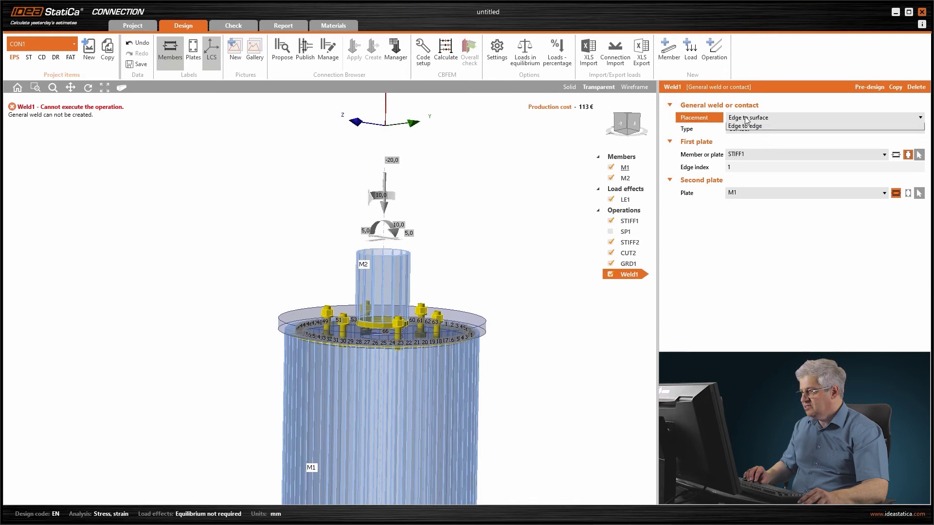
left_click(746, 119)
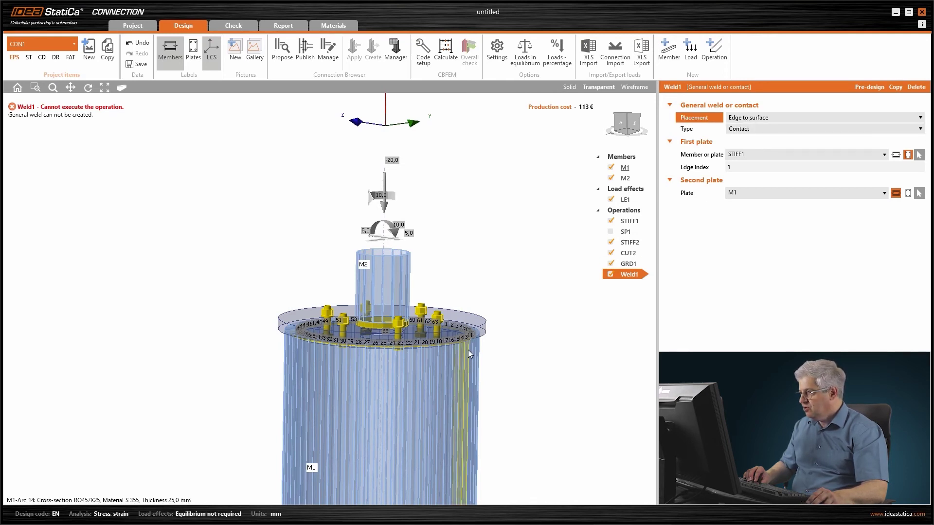
Set member M1 as the first part and lid plate STIFF2 as the second part
left_click(895, 155)
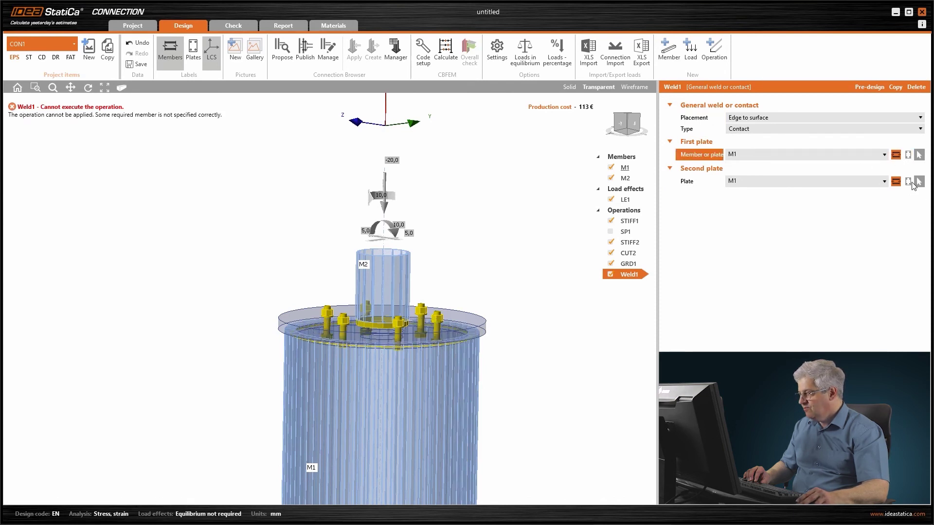
left_click(908, 182)
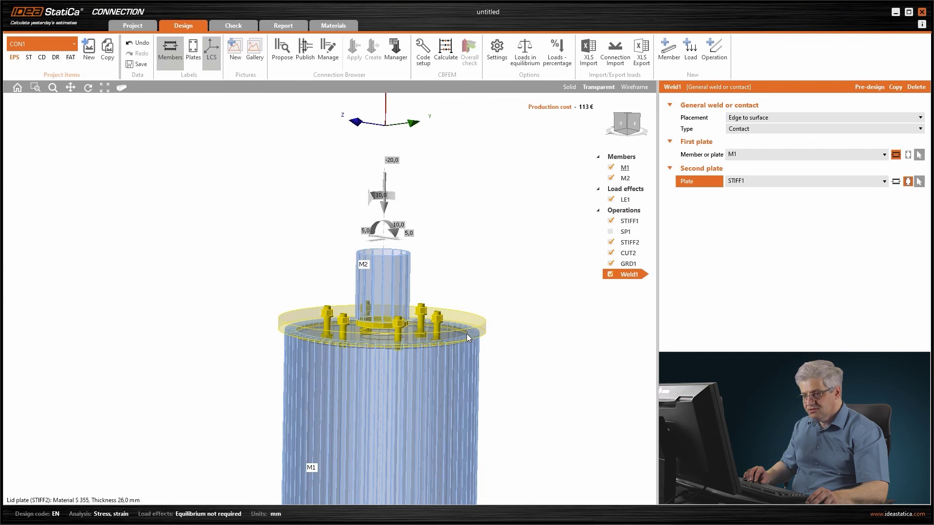
mouse_move(118, 427)
left_mouse_down()
mouse_move(77, 483)
mouse_move(67, 482)
mouse_move(91, 484)
left_mouse_up()
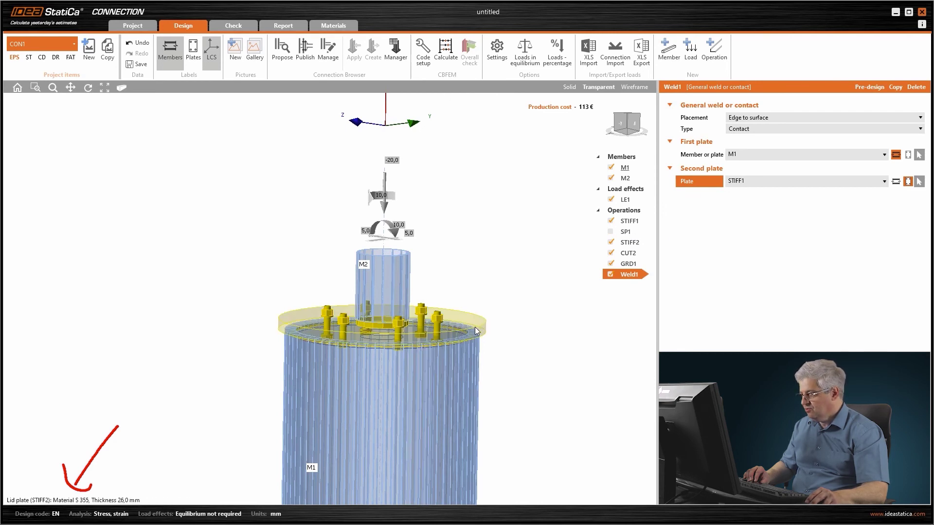
left_click(740, 182)
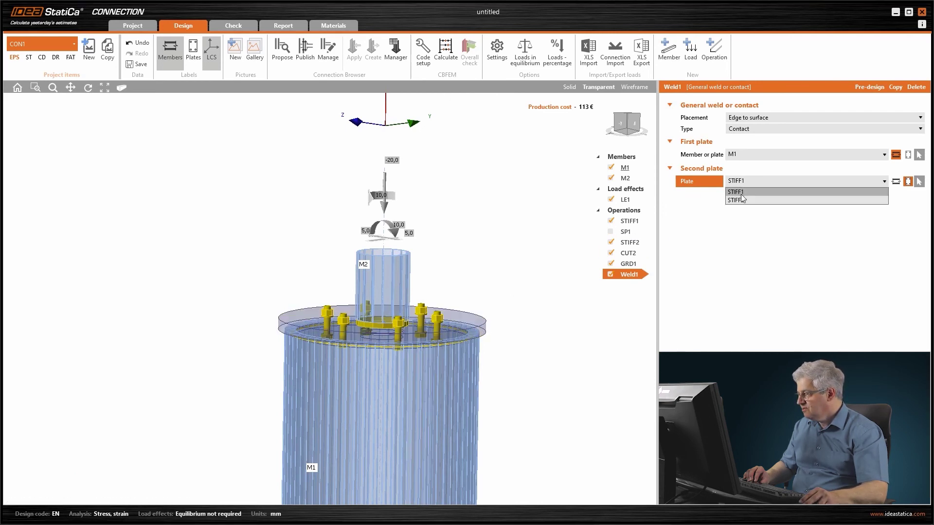
left_click(740, 199)
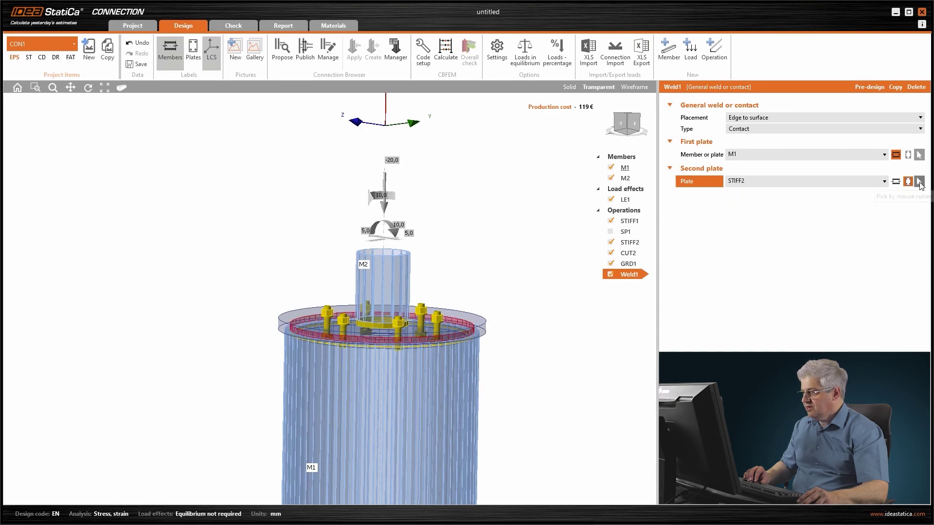
Recalculate the connection with the new M1–STIFF2 contact
middle_click_drag(459, 357, 460, 347)
right_click_drag(473, 319, 474, 316)
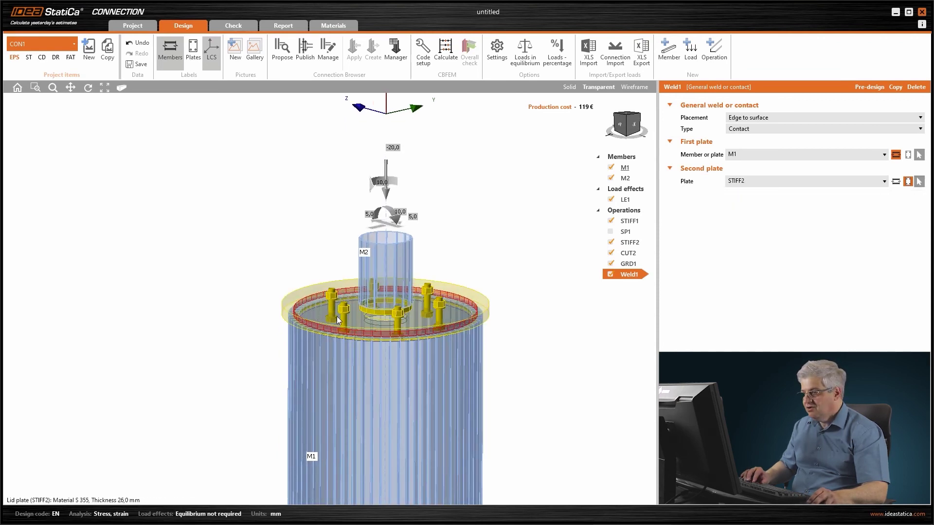
left_click(446, 54)
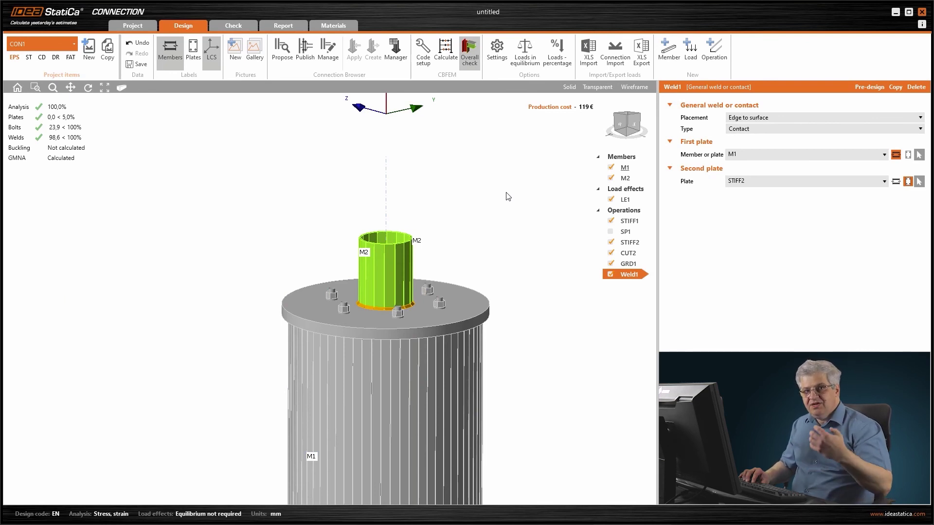
right_click(631, 211)
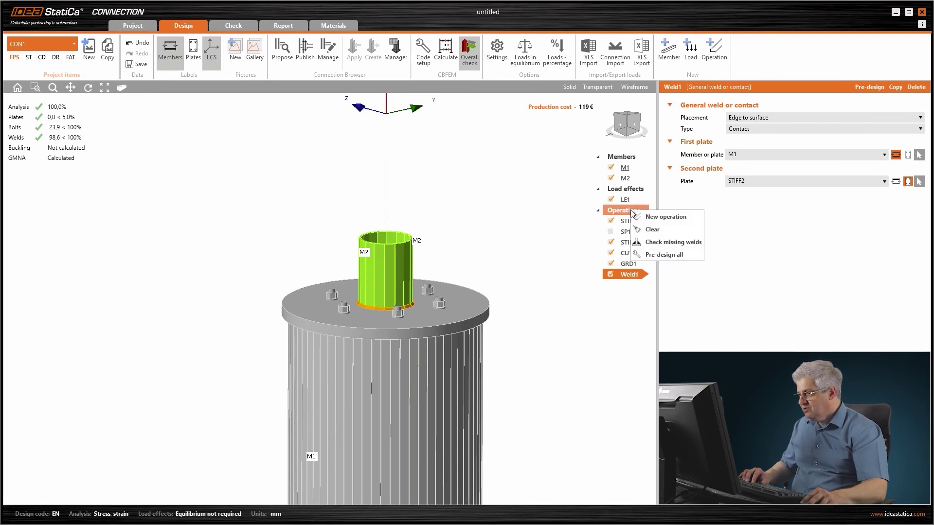
left_click(646, 216)
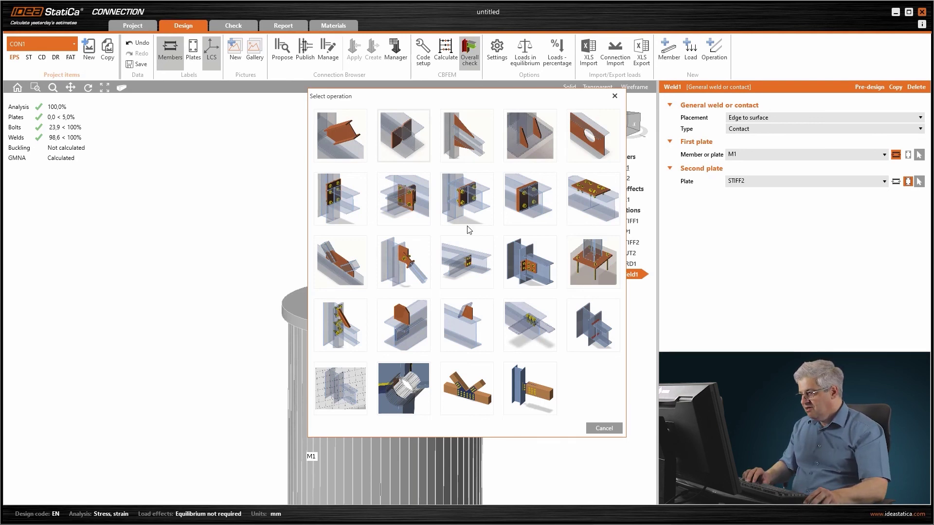
left_click(604, 429)
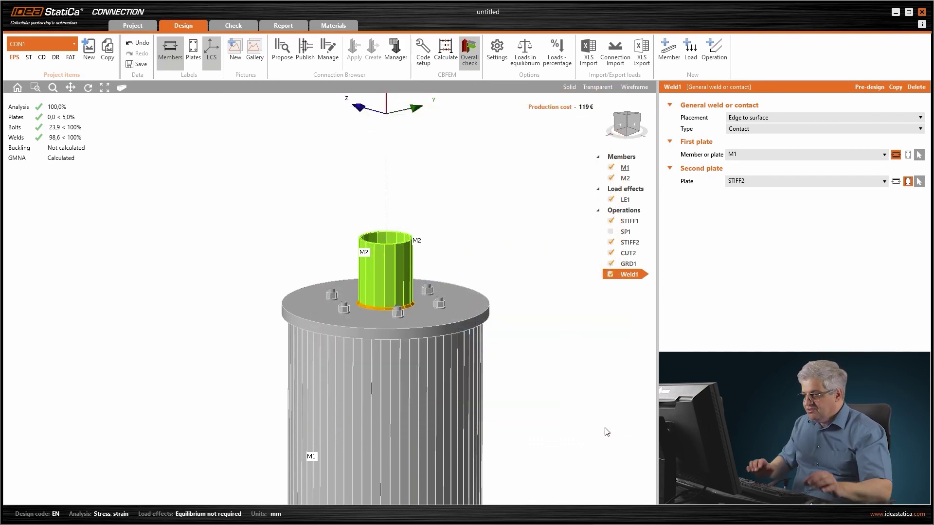
right_click_drag(421, 348, 311, 234)
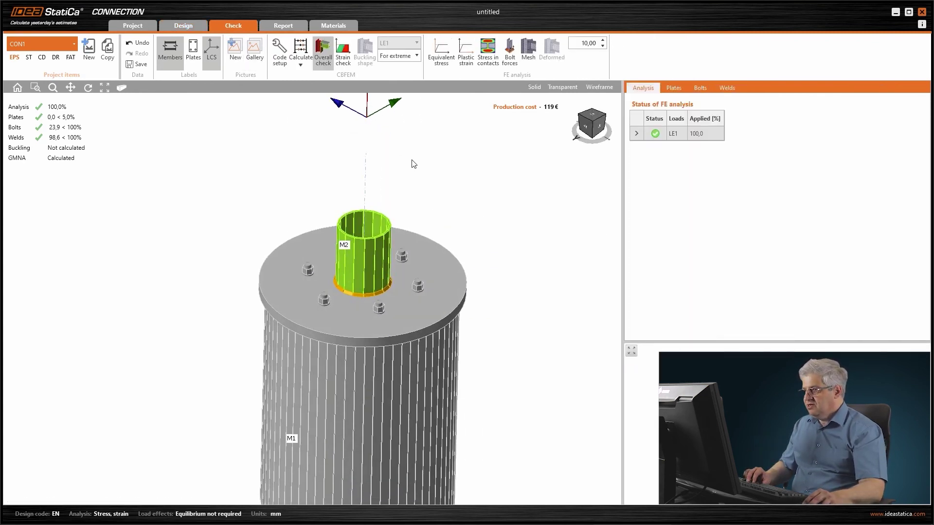
Review the plastic strain and equivalent stress results from several orbited angles
left_click(448, 61)
left_click(467, 62)
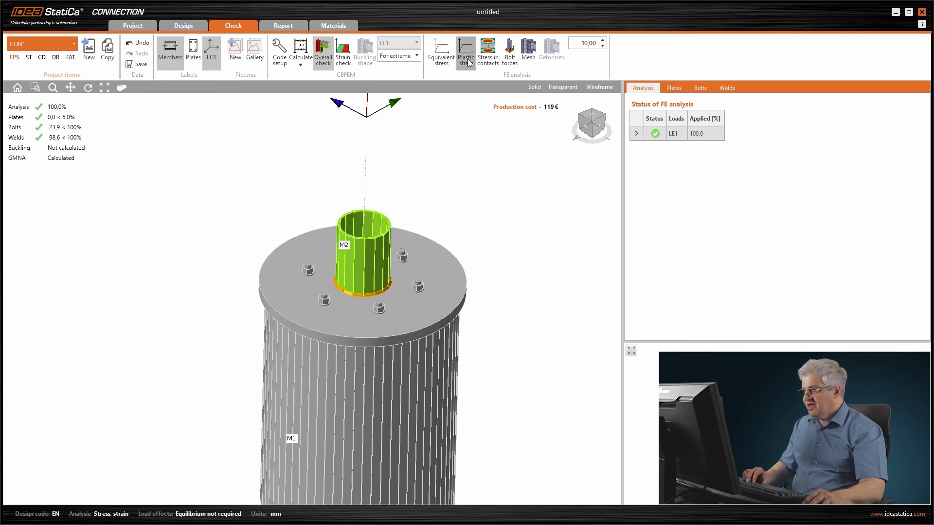
right_click_drag(375, 297, 340, 299)
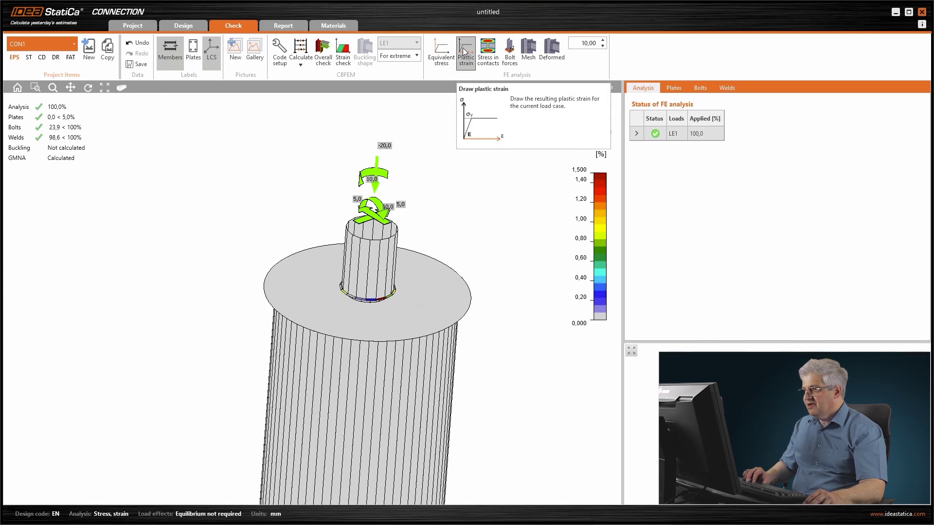
left_click(441, 48)
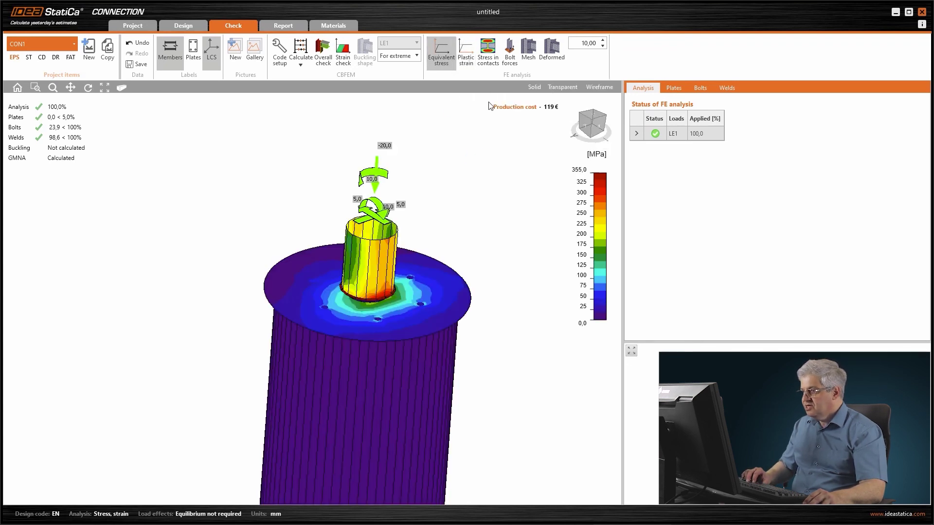
Show contact stresses and the deformed mesh, then generate the connection report (Ctrl+R)
left_click(491, 61)
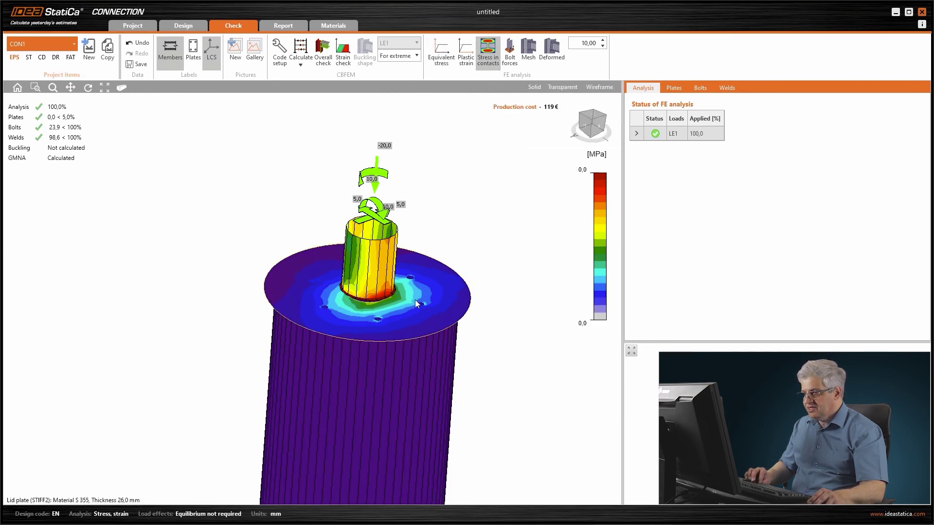
mouse_move(375, 304)
right_mouse_down()
mouse_move(371, 237)
mouse_move(374, 305)
right_mouse_up()
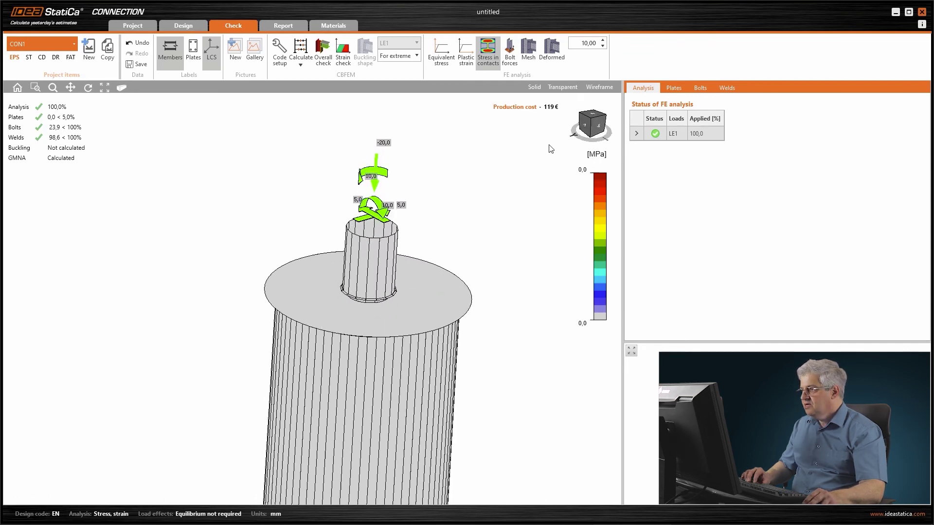
left_click(528, 51)
left_click(552, 52)
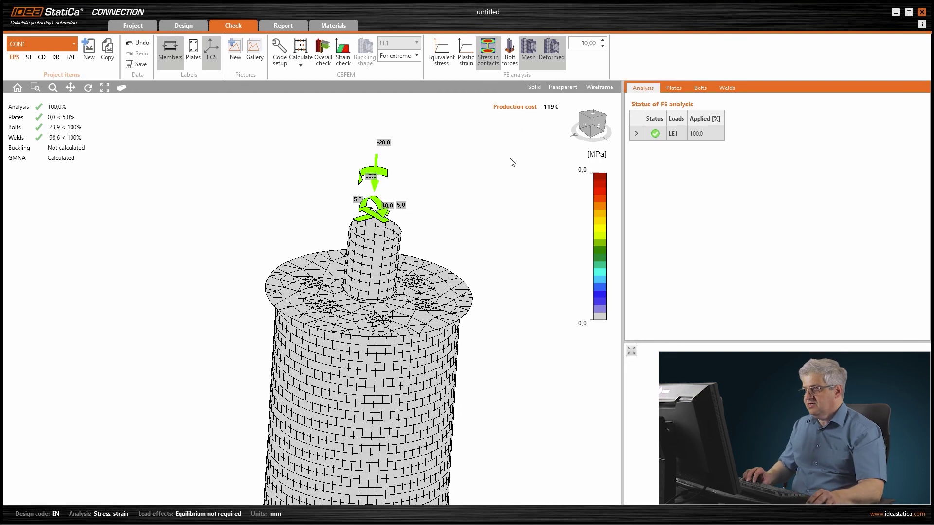
key("ctrl+r")
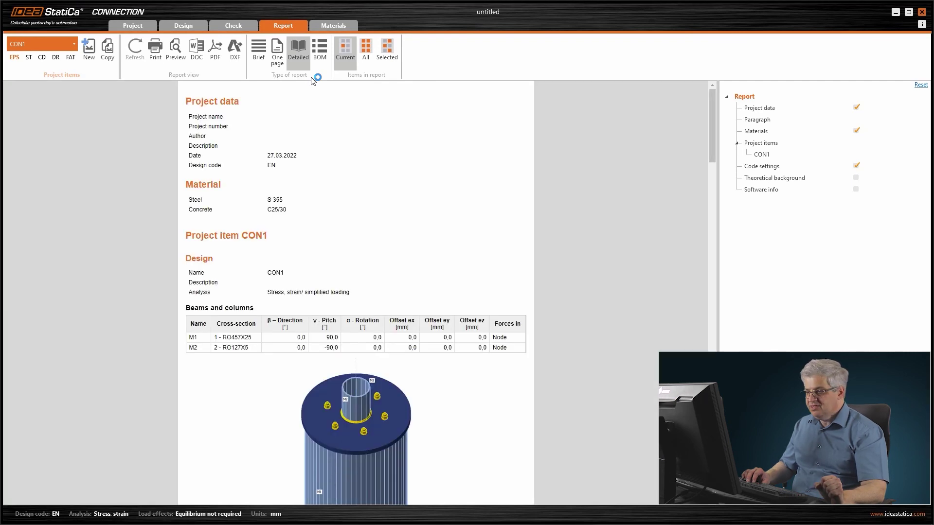
Scroll through the CON1 detailed report to the bolts, check summary and plate results
scroll(291, 348, "down", 20)
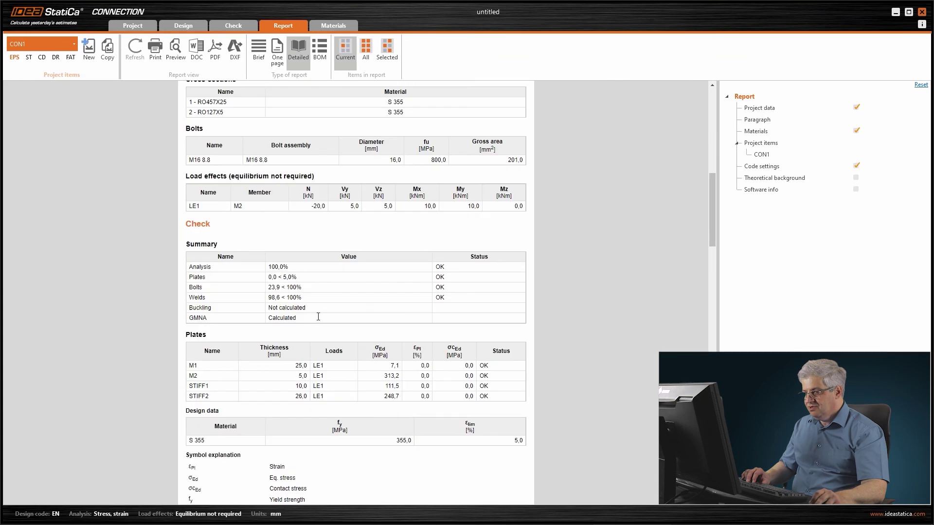